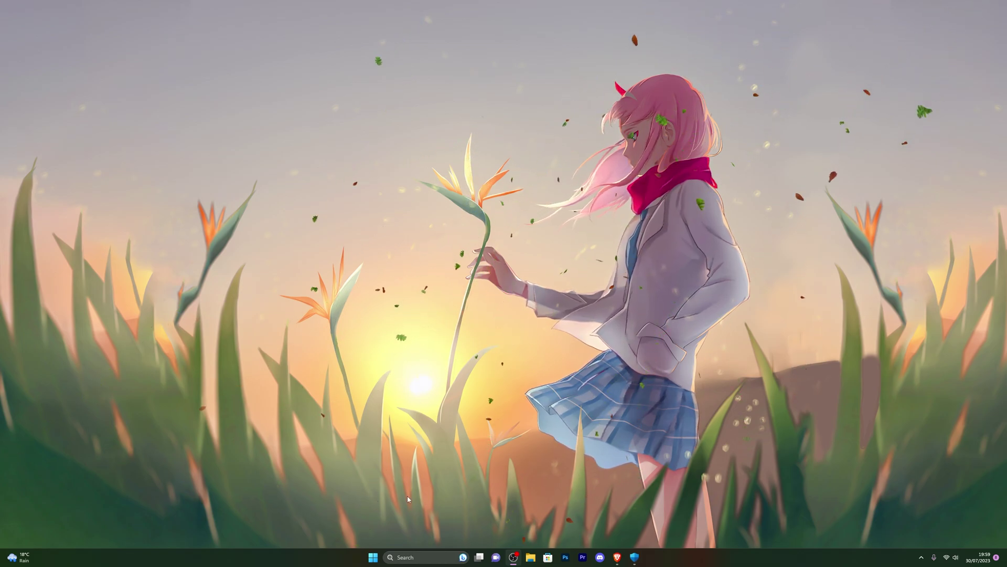
# Step: Check the real-time protection state in the Virus & threat protection settings of Windows Security, closing the window when done
pyautogui.click(372, 559)
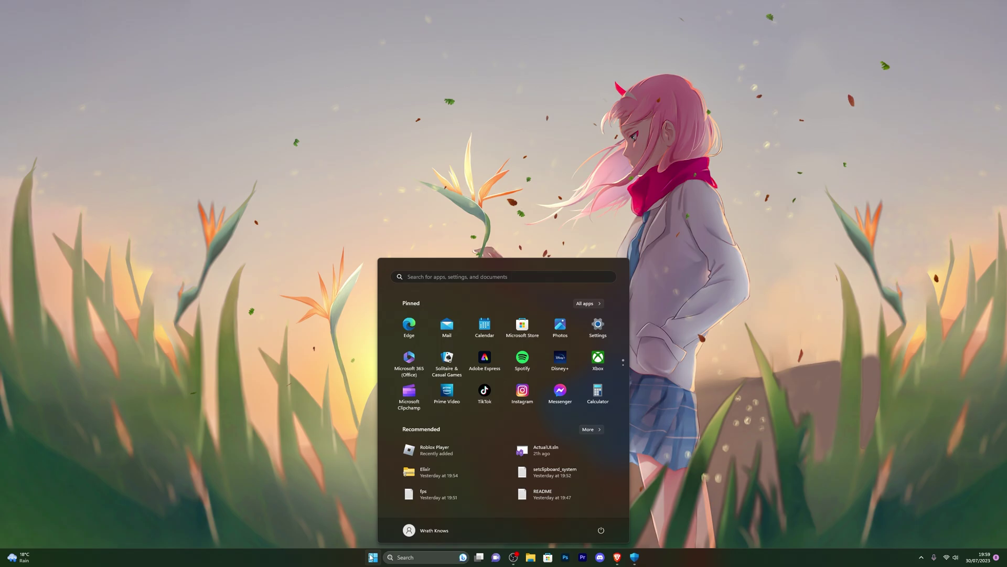
pyautogui.click(342, 516)
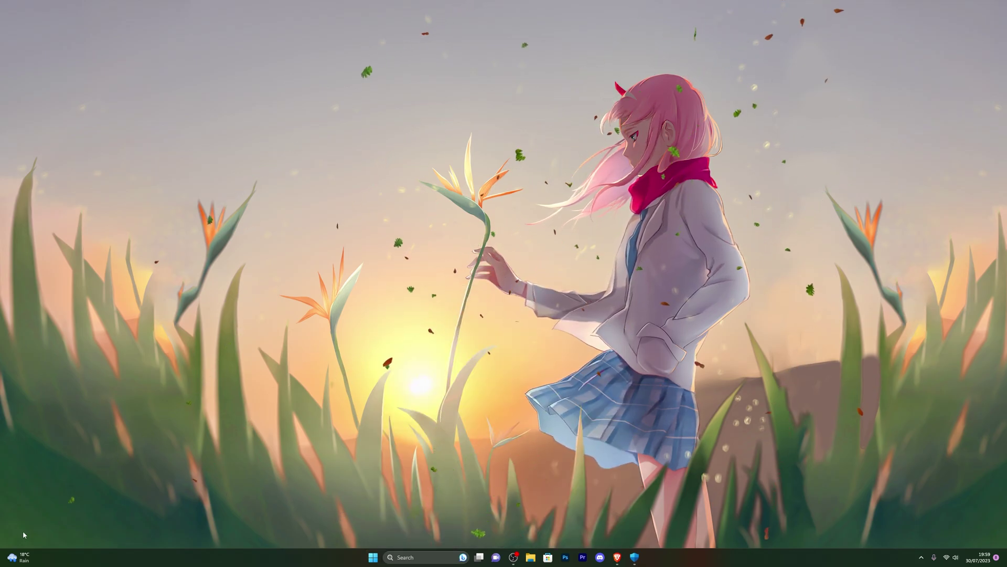
pyautogui.press('super')
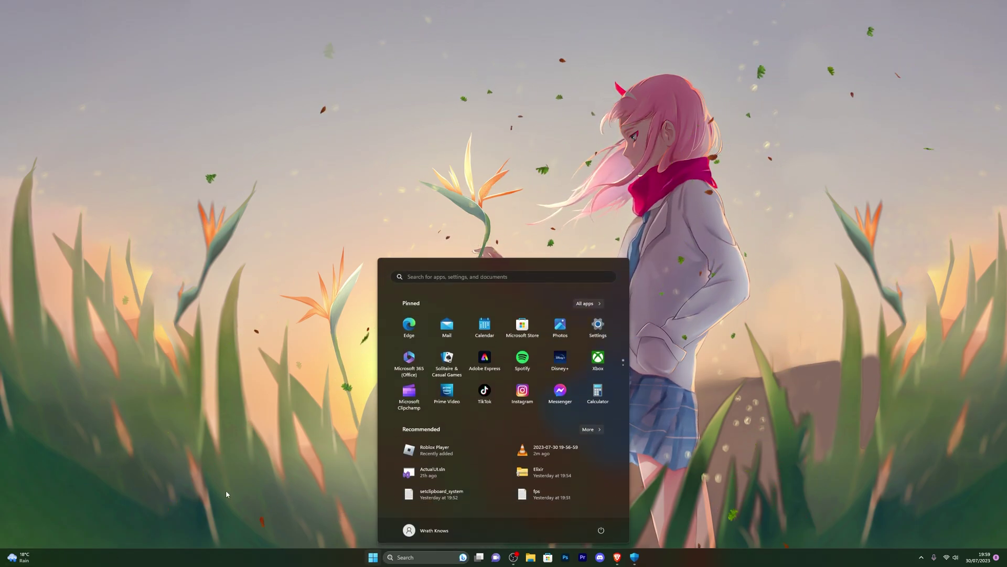
pyautogui.write('virus')
pyautogui.press('Return')
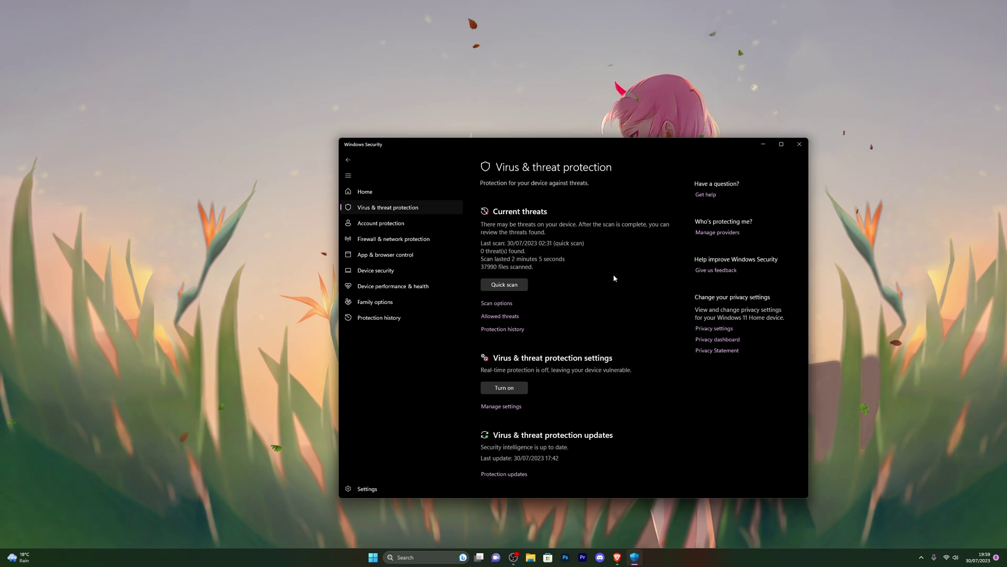
pyautogui.click(501, 407)
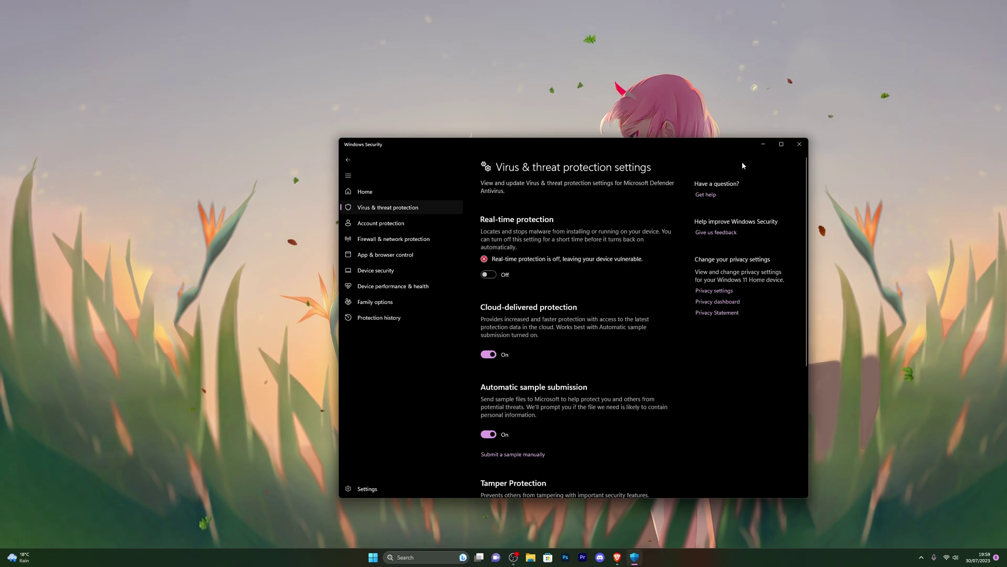
pyautogui.click(799, 143)
# Step: Switch to Brave, start both unlock offers on the Roblox executor link page, and view the Cheat.ink unlock page
pyautogui.click(627, 556)
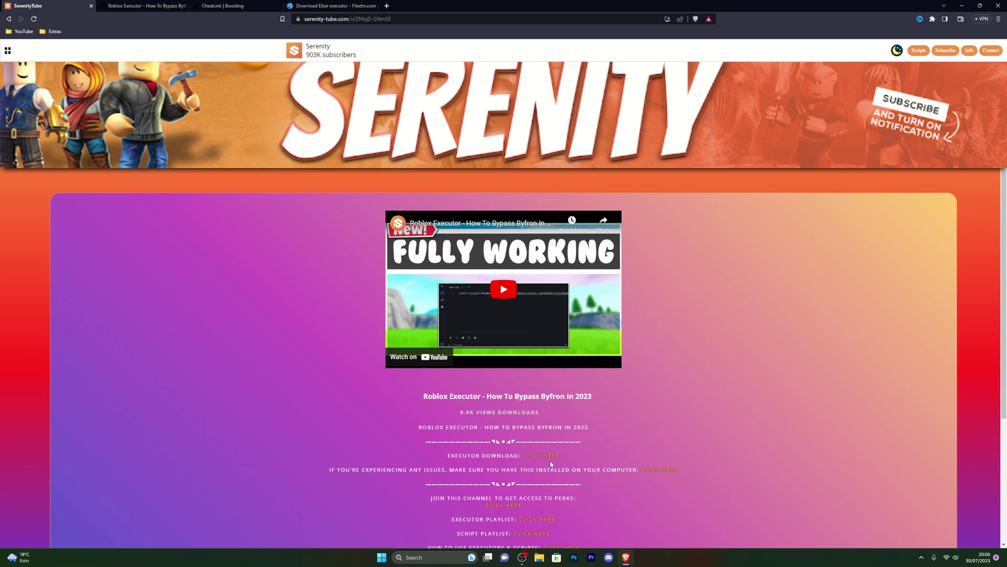
pyautogui.click(154, 4)
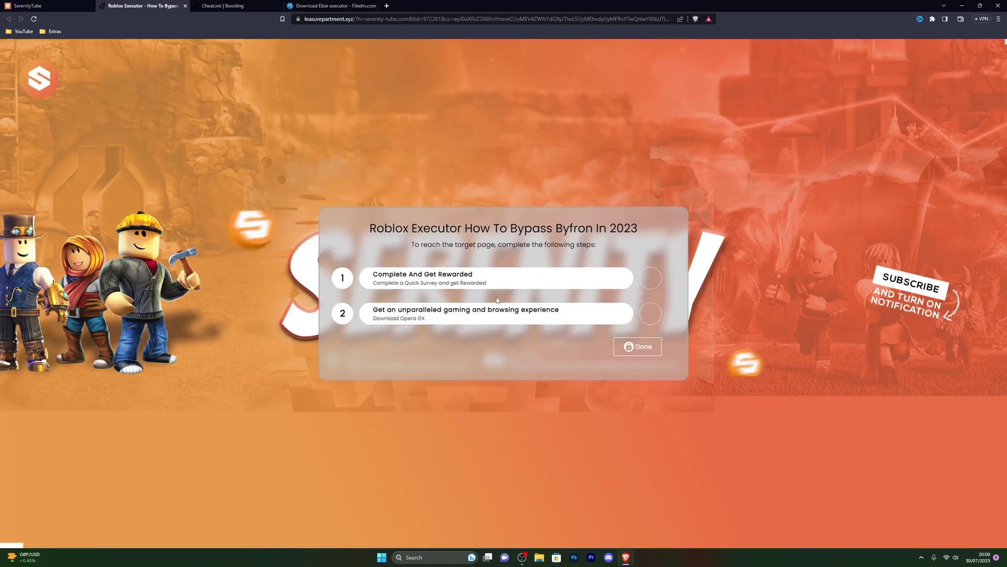
pyautogui.click(545, 283)
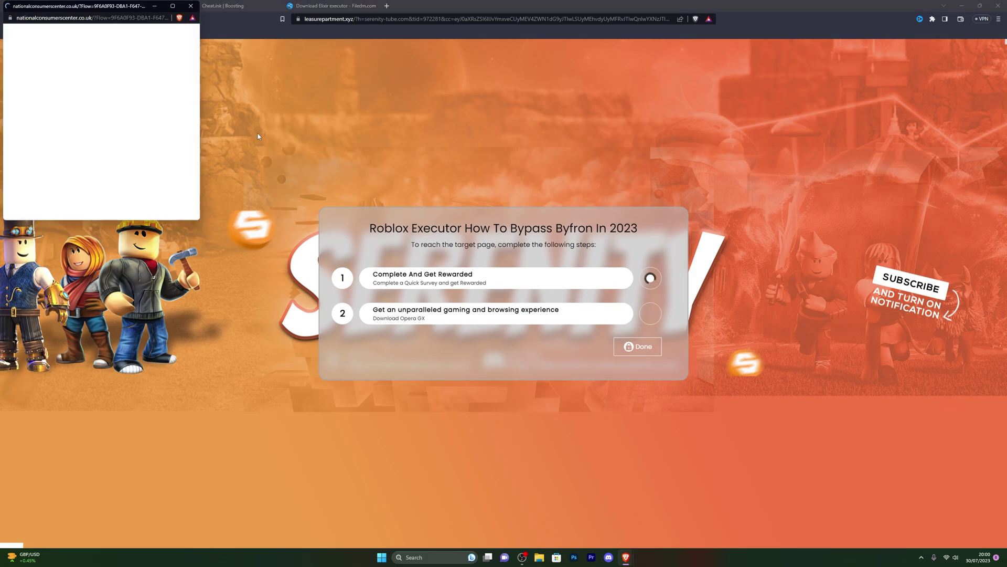
pyautogui.click(583, 206)
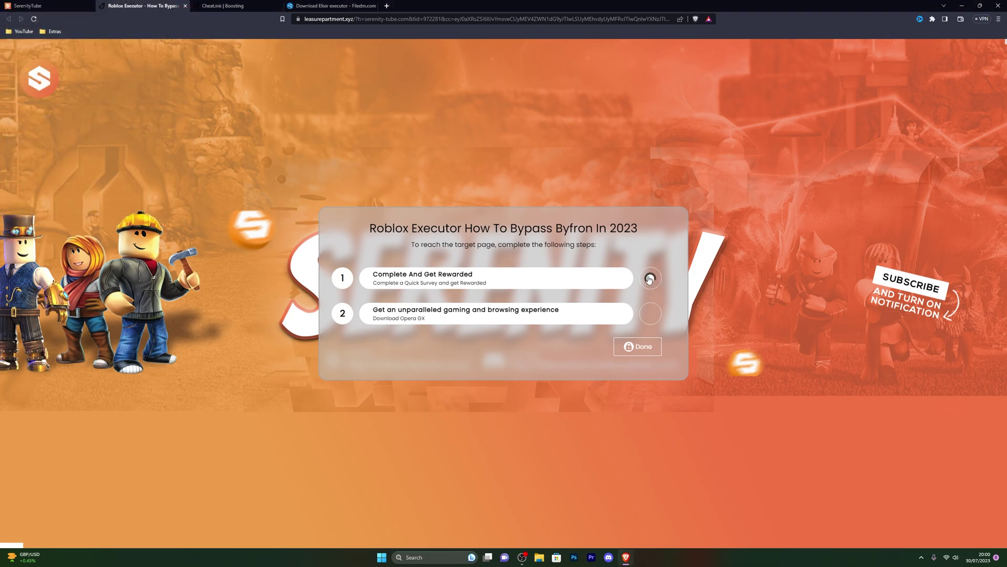
pyautogui.click(536, 315)
pyautogui.click(337, 223)
pyautogui.click(523, 281)
pyautogui.click(209, 6)
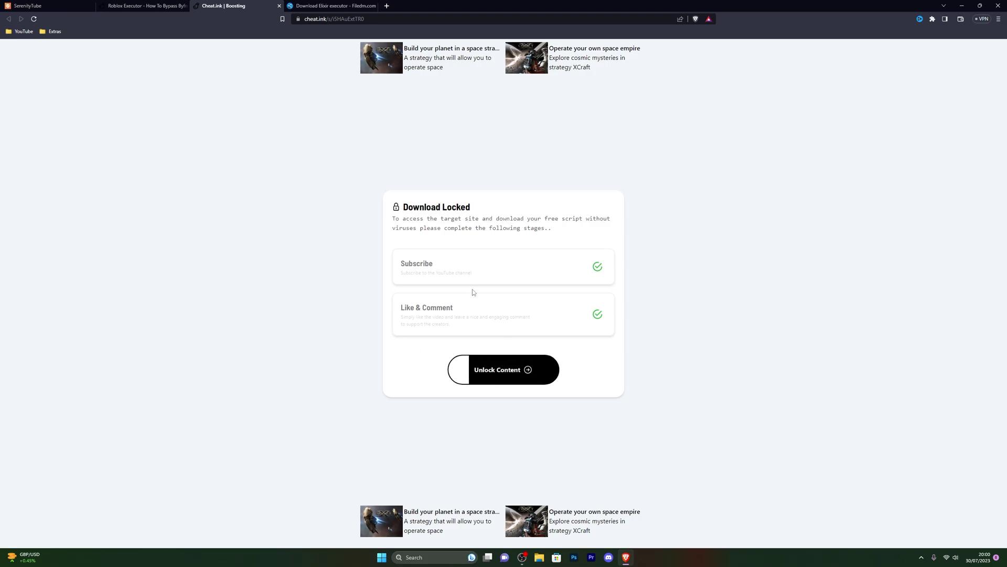
# Step: Download the Elixir executor from the Filedm page and save it to the Desktop as Elixir executor_15490
pyautogui.click(297, 6)
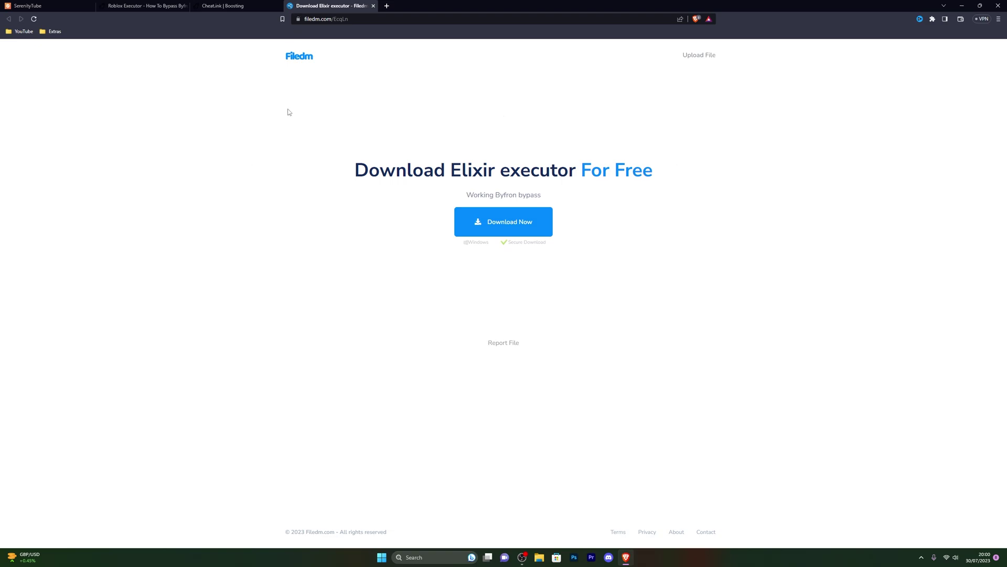
pyautogui.click(494, 214)
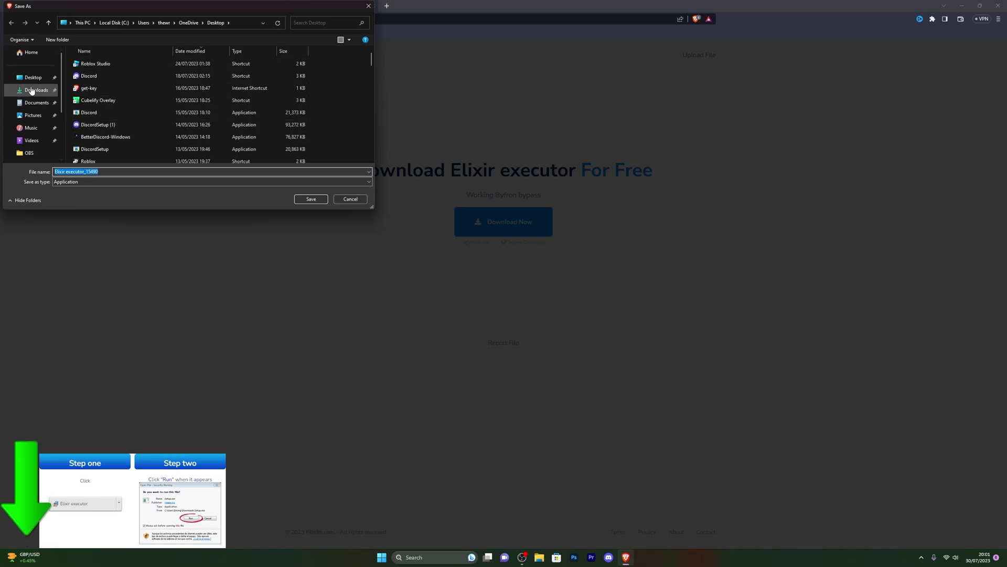
pyautogui.click(40, 79)
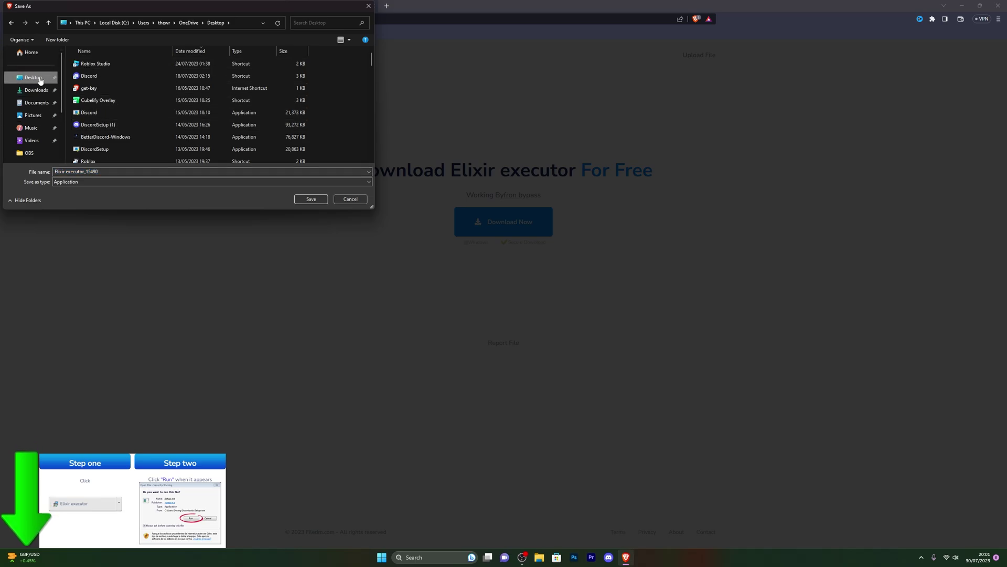
pyautogui.click(304, 200)
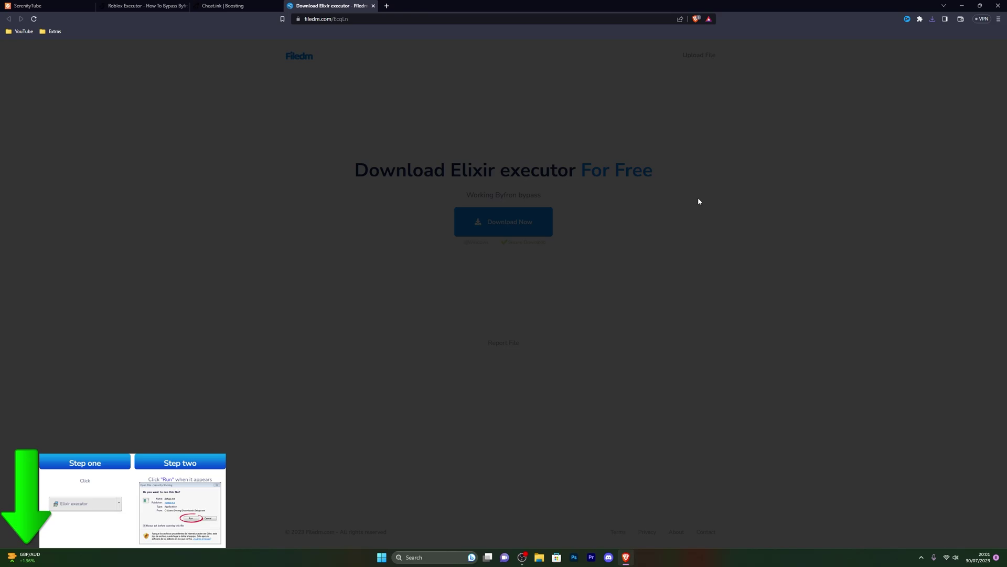
# Step: Keep the blocked Elixir executor_15490.exe in the browser's download list despite the danger warning
pyautogui.hotkey('ctrl', 'j')
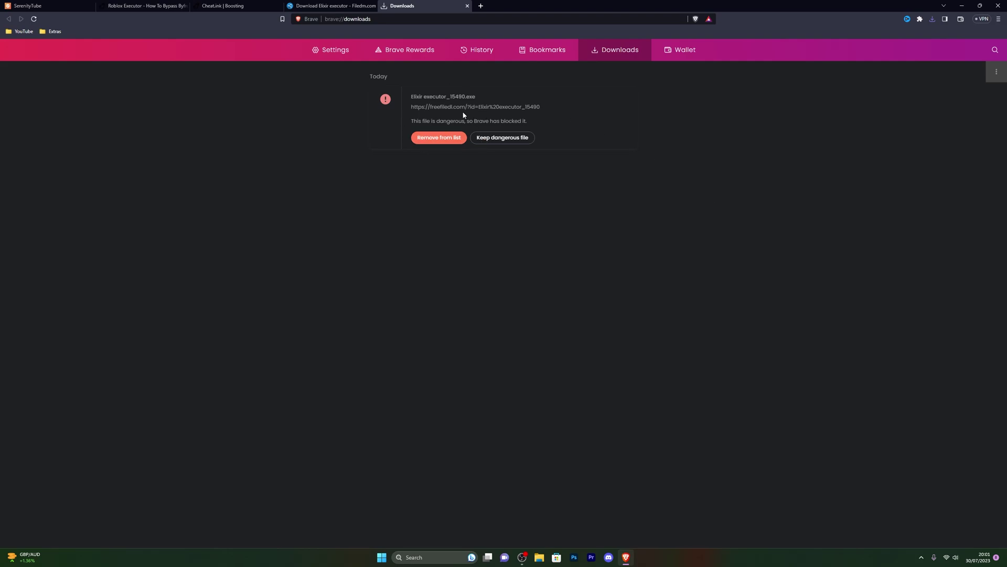
pyautogui.click(510, 139)
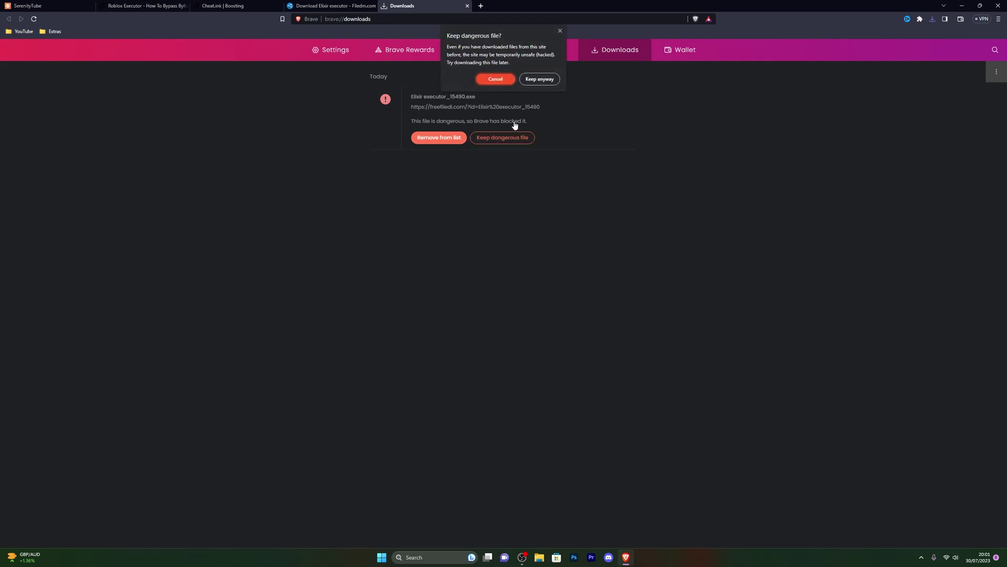
pyautogui.click(539, 79)
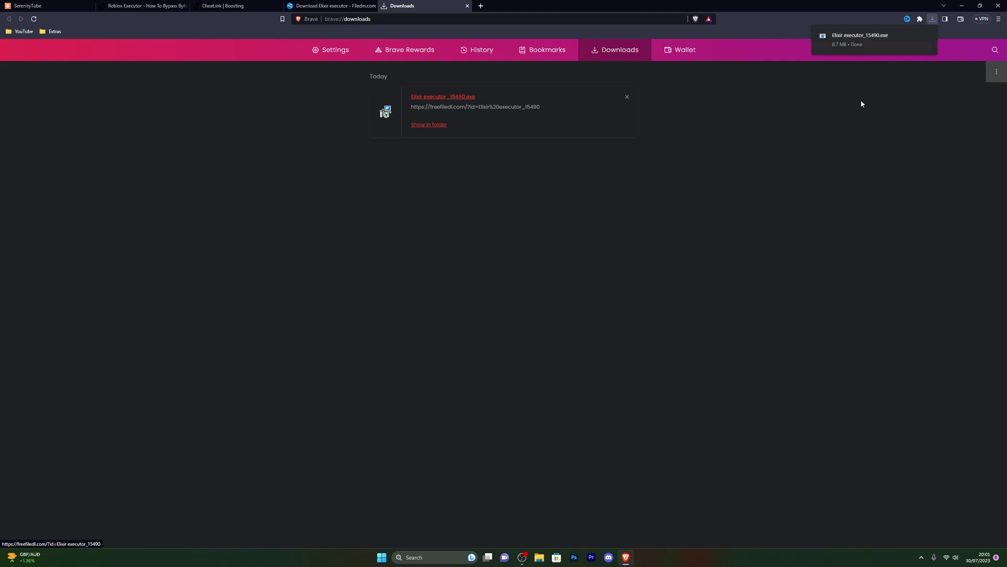
# Step: Run the downloaded Elixir executor installer from the desktop, skipping the Opera, PDF Suite 2021 and SpyHunter offers
pyautogui.press('super+d')
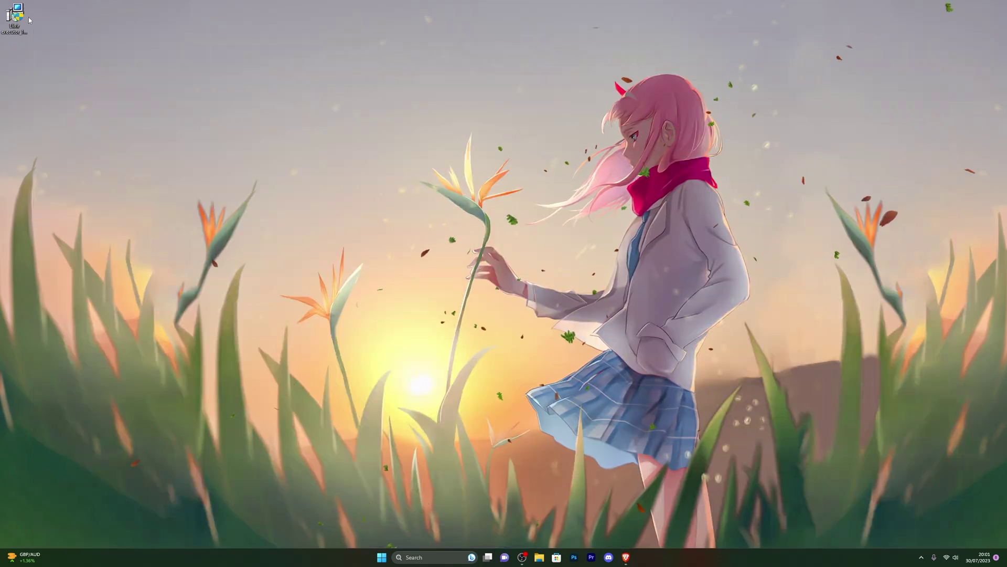
pyautogui.doubleClick(16, 19)
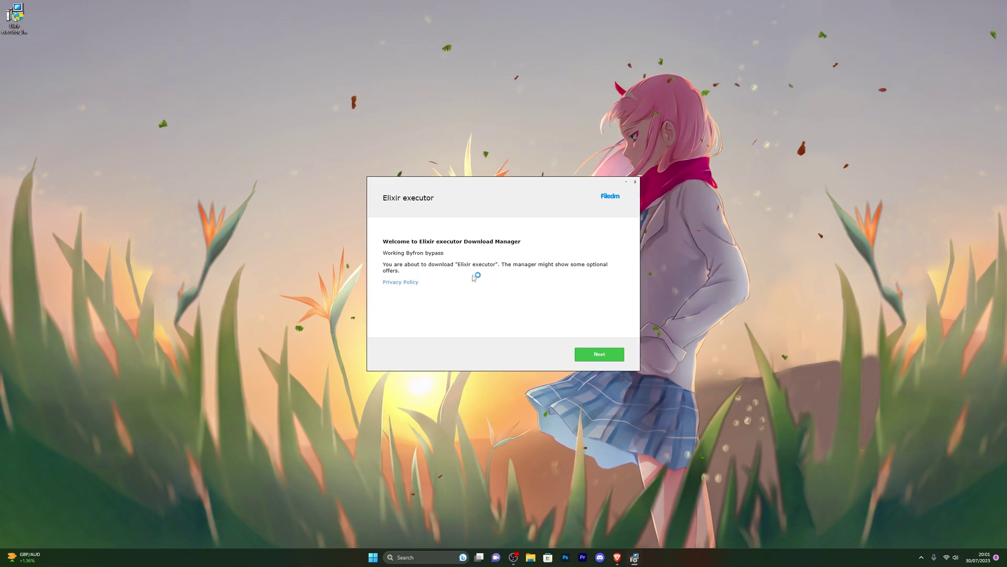
pyautogui.click(601, 353)
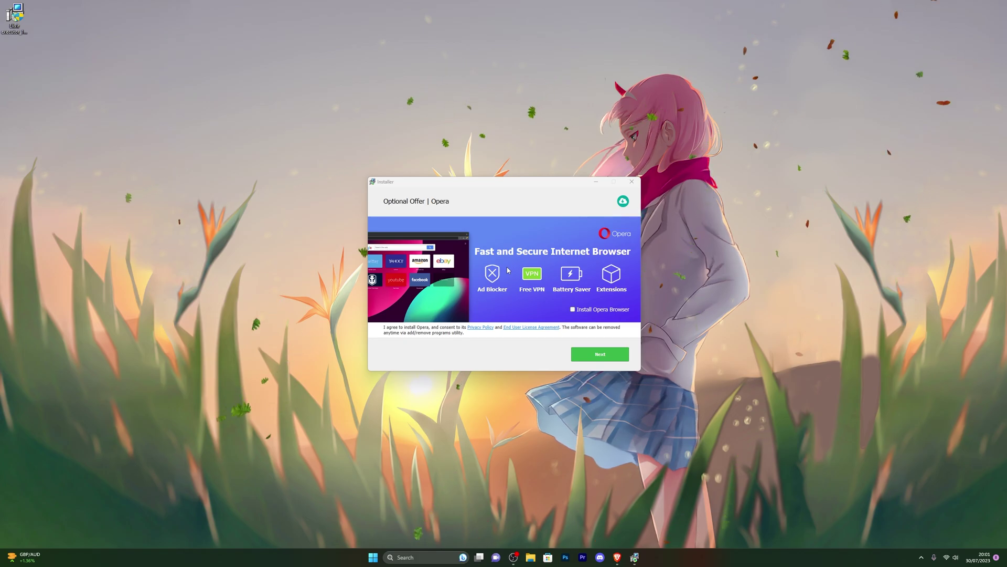
pyautogui.click(587, 352)
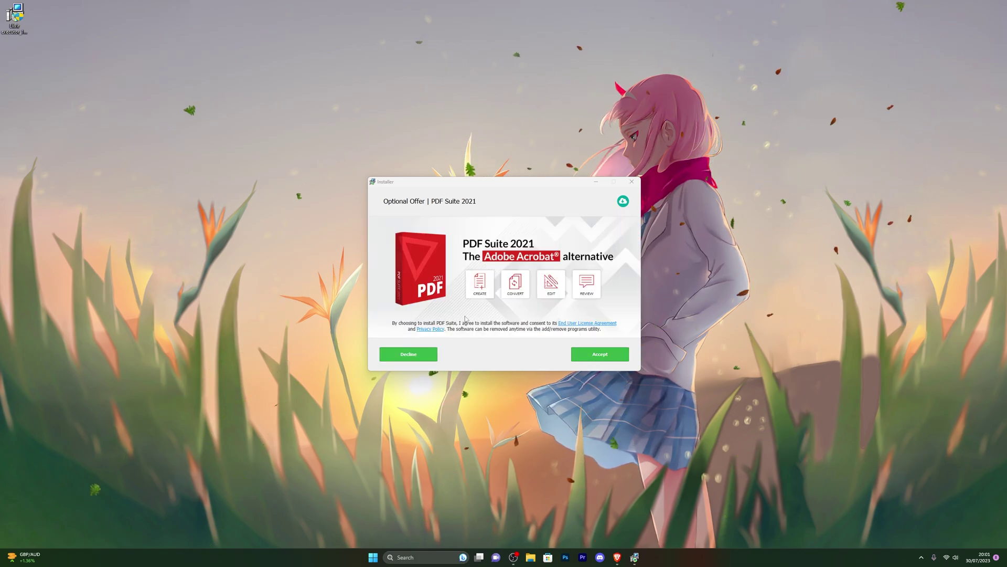
pyautogui.click(382, 357)
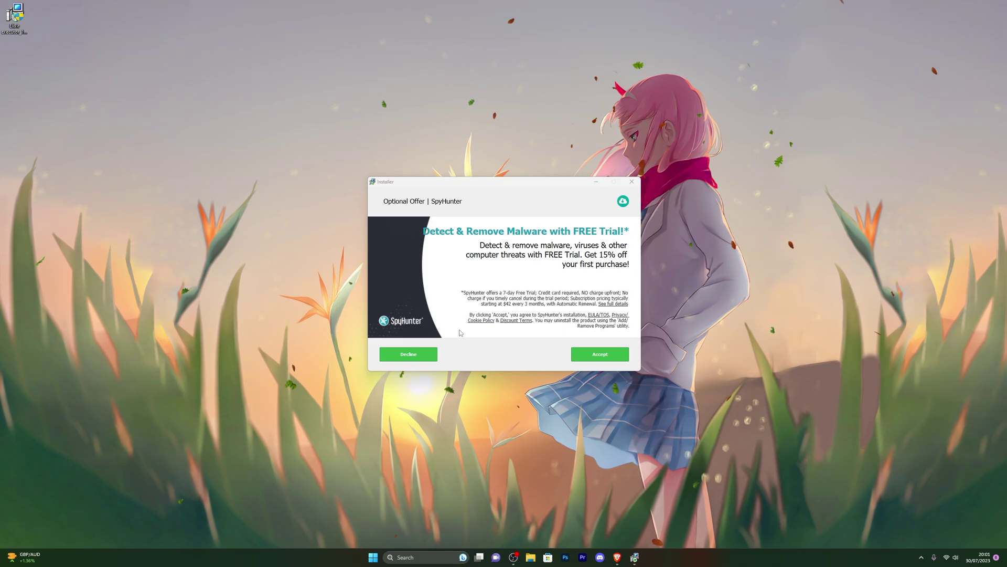
pyautogui.click(412, 355)
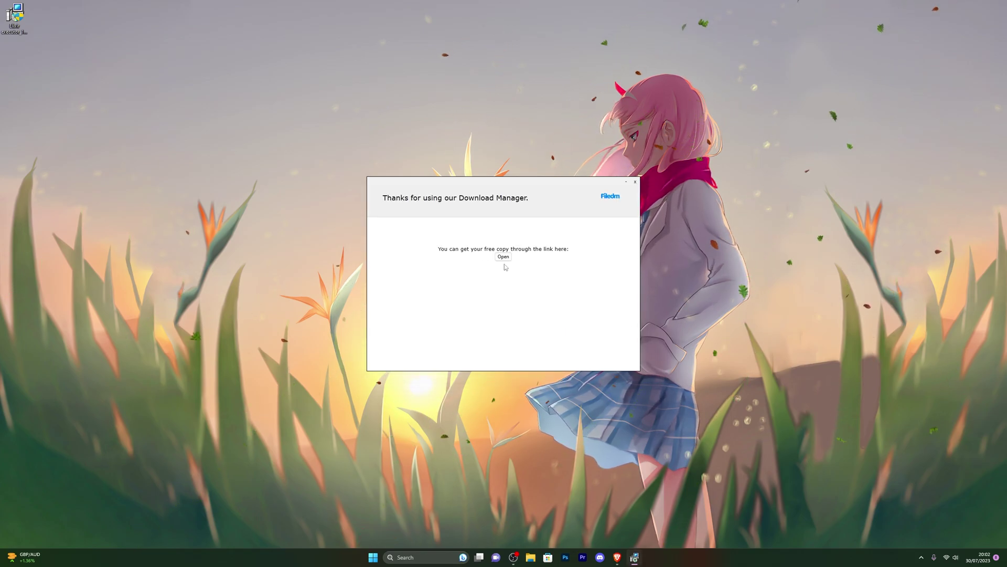
# Step: Download Elixir.zip to the Desktop in Brave from the download manager's link and keep the blocked file
pyautogui.click(502, 256)
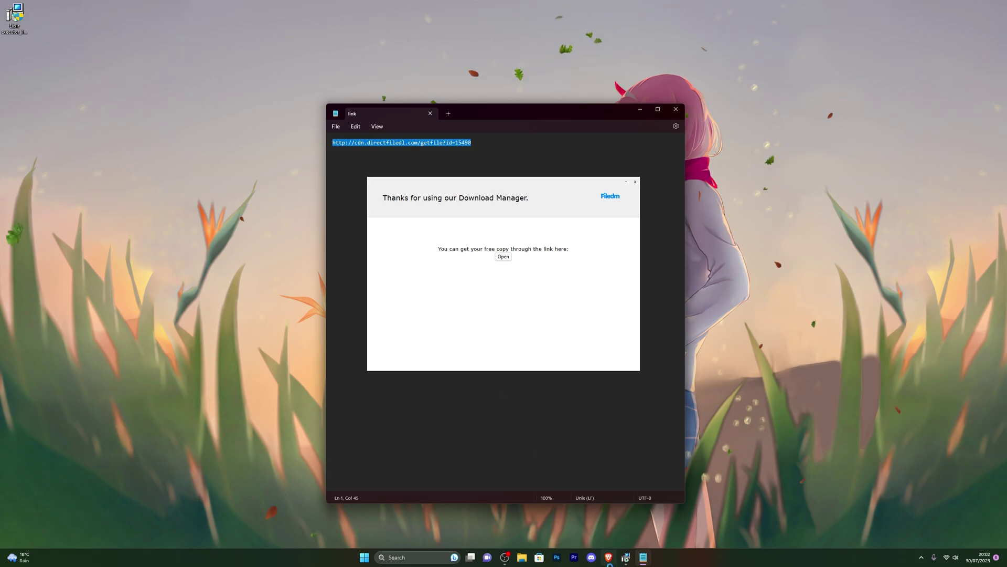
pyautogui.hotkey('ctrl', 'l')
pyautogui.hotkey('ctrl', 'v')
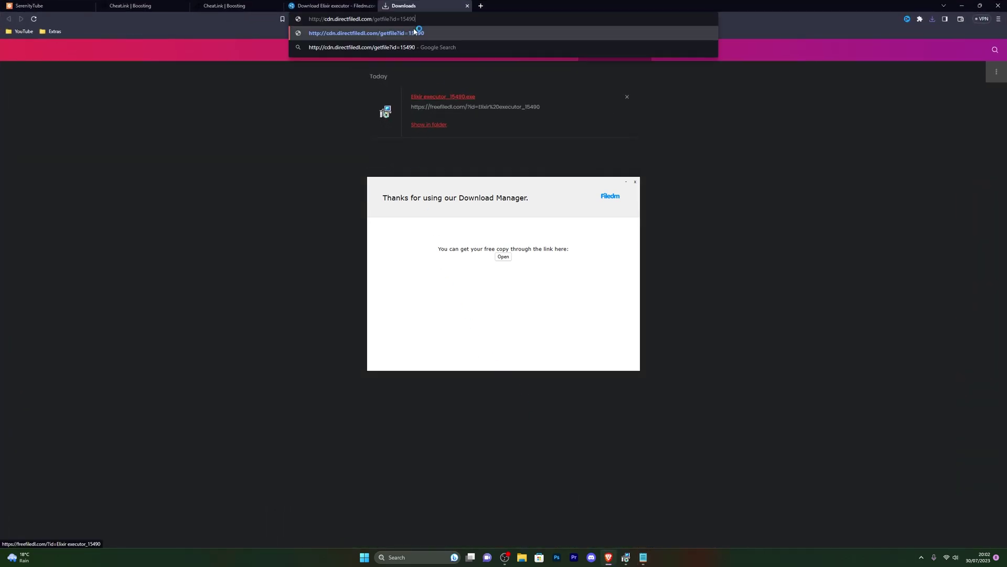
pyautogui.press('Return')
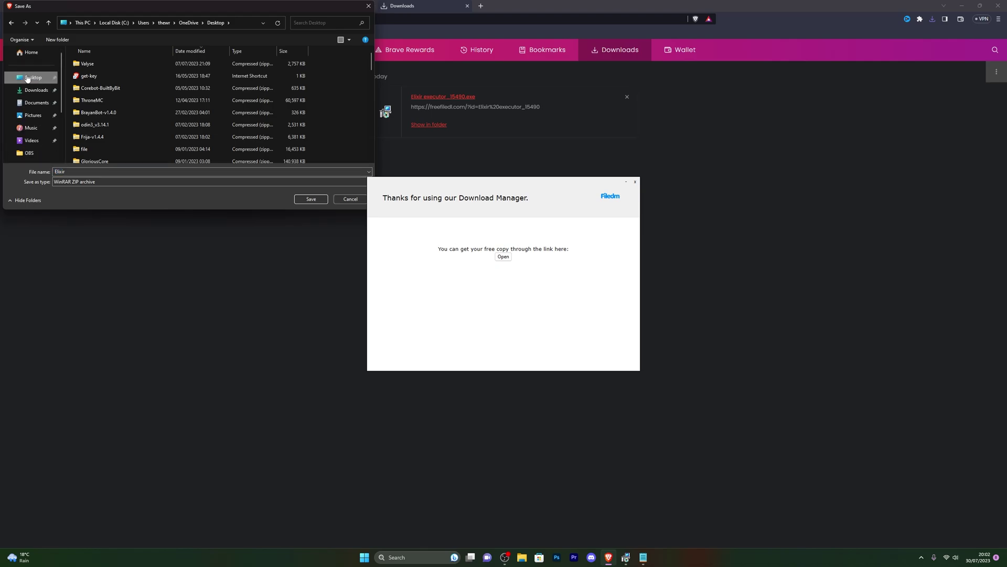
pyautogui.click(311, 200)
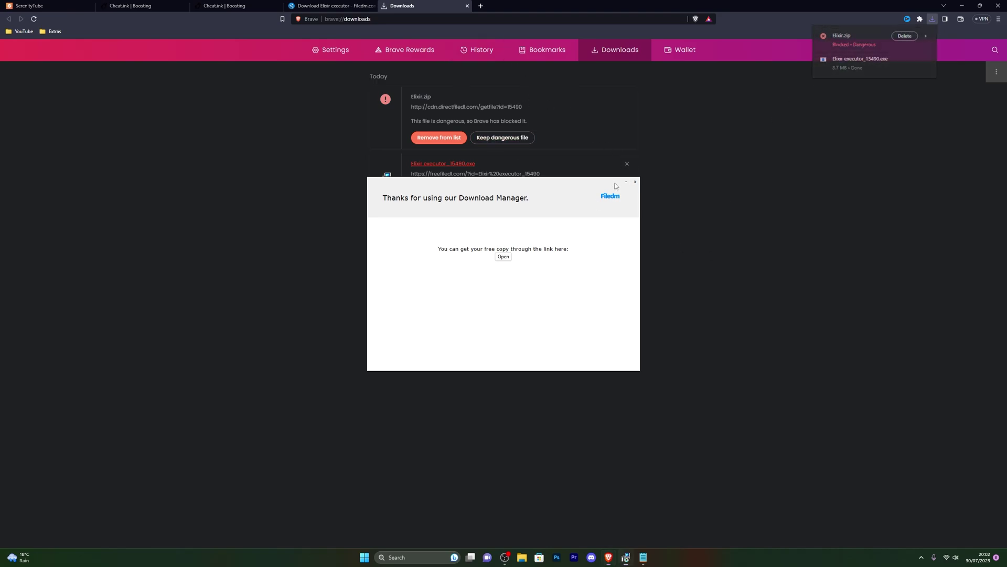
pyautogui.click(508, 140)
pyautogui.click(540, 79)
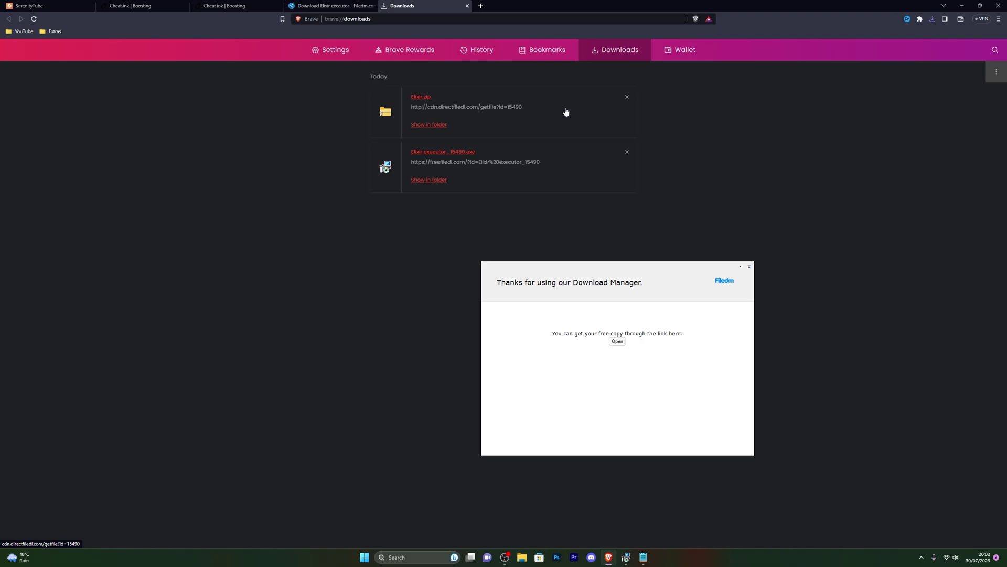
# Step: Return to the desktop and close the leftover Filedm download manager
pyautogui.click(1004, 557)
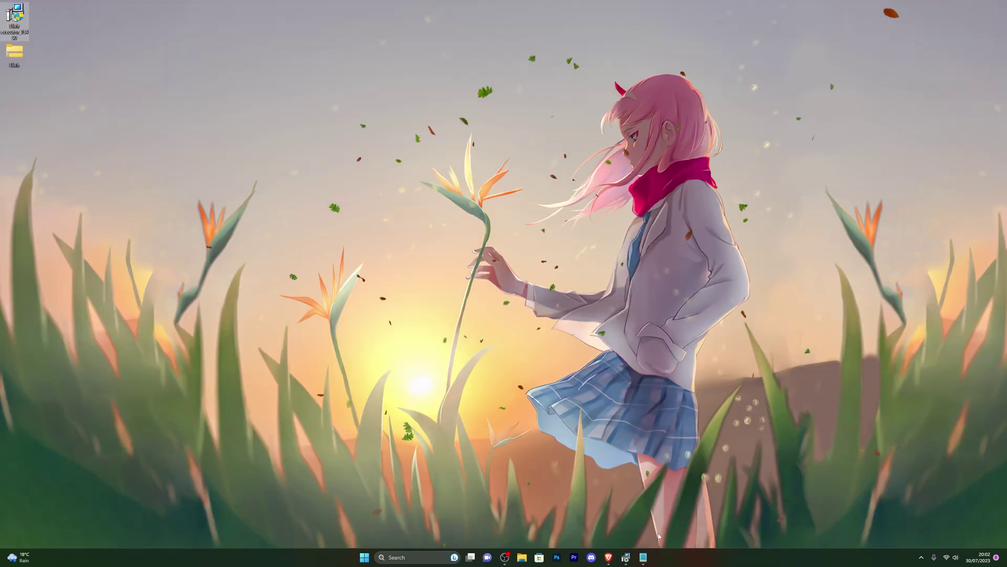
pyautogui.rightClick(626, 557)
pyautogui.click(601, 536)
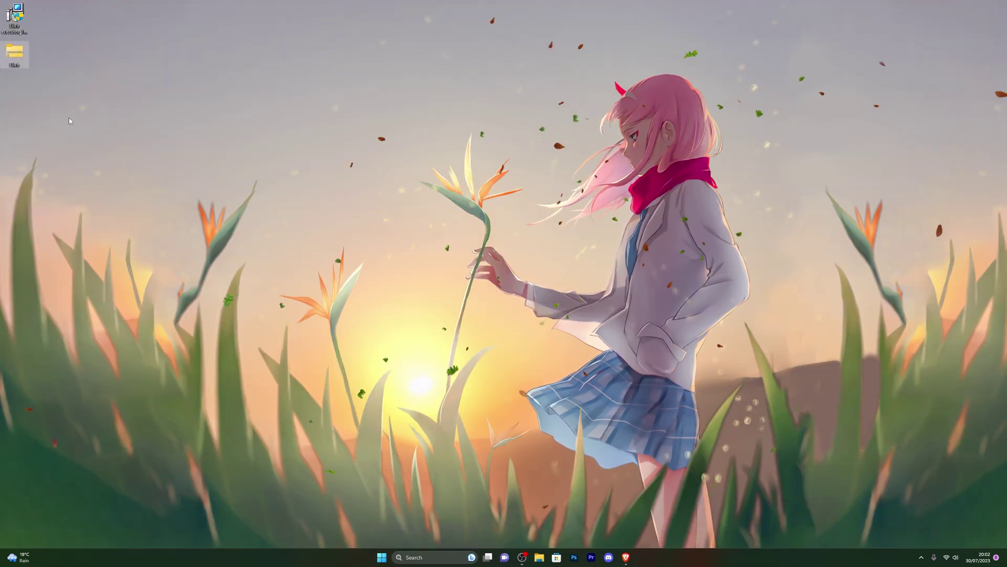
# Step: Extract the Elixir zip archive into the default Elixir folder on the Desktop
pyautogui.rightClick(20, 56)
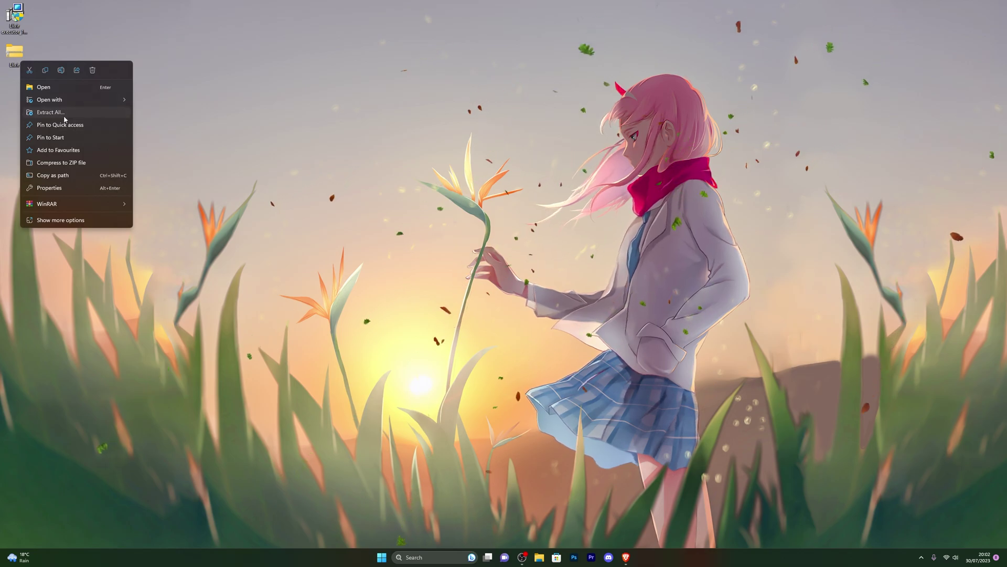
pyautogui.click(63, 112)
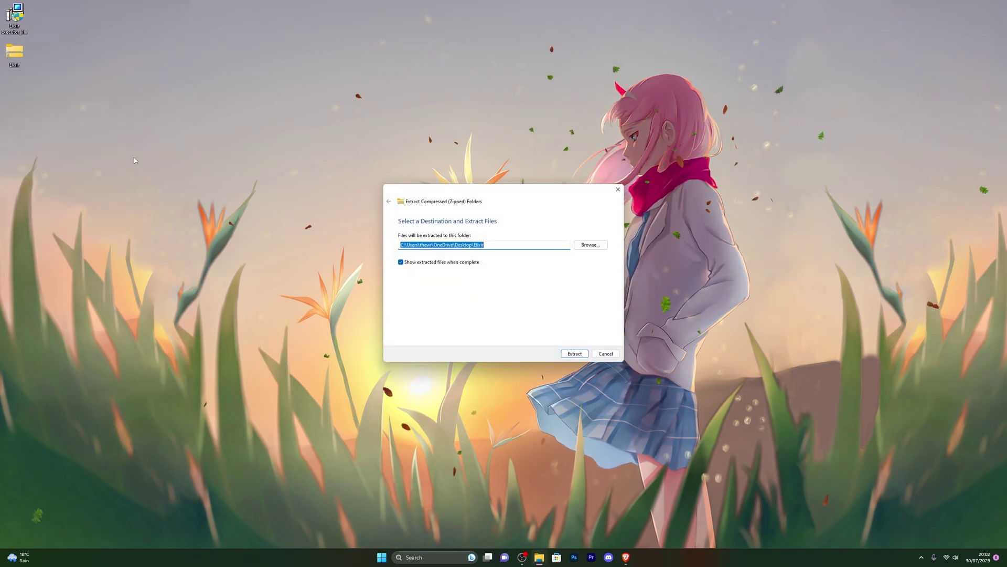
pyautogui.click(574, 353)
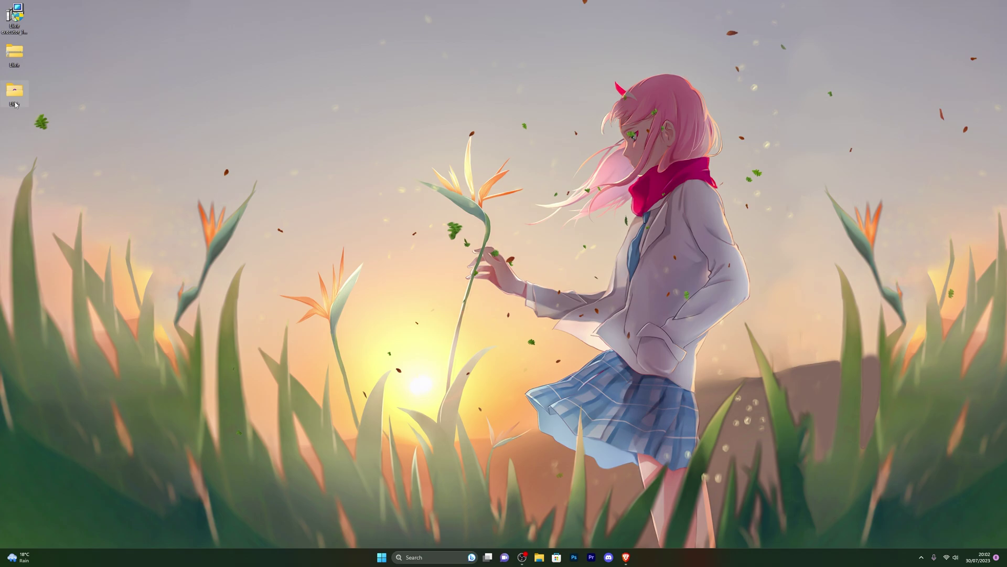
pyautogui.moveTo(579, 411); pyautogui.dragTo(608, 314)
pyautogui.click(985, 258)
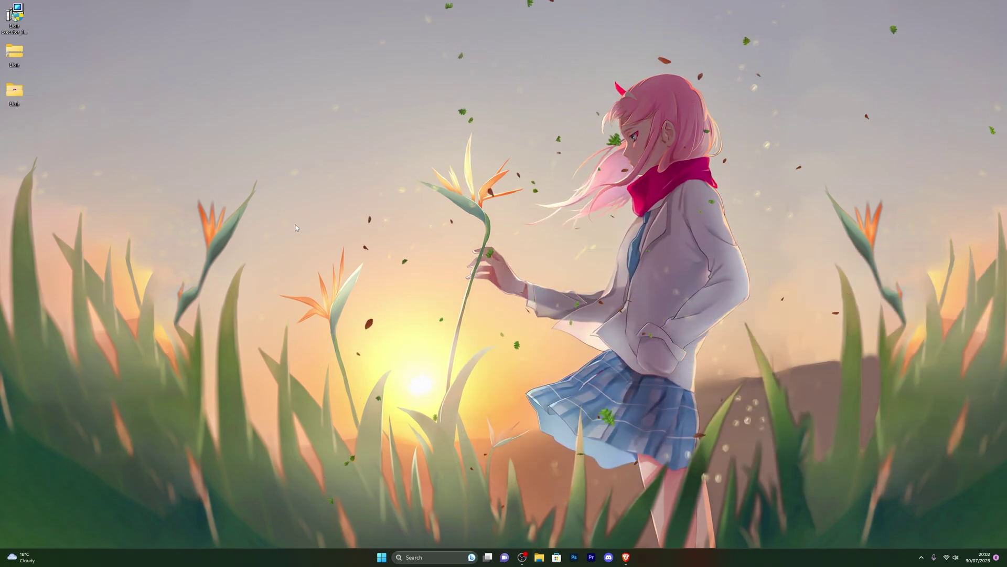
# Step: Delete the Elixir installer and zip archive from the desktop and move the extracted Elixir folder into the first icon spot
pyautogui.moveTo(44, 70); pyautogui.dragTo(21, 14)
pyautogui.rightClick(16, 15)
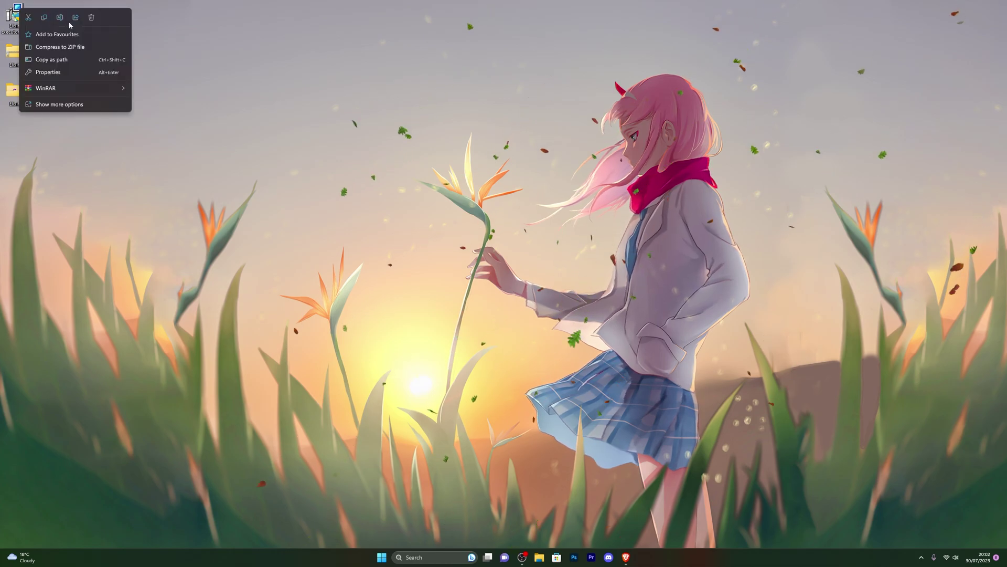
pyautogui.click(72, 18)
pyautogui.moveTo(21, 94); pyautogui.dragTo(21, 16)
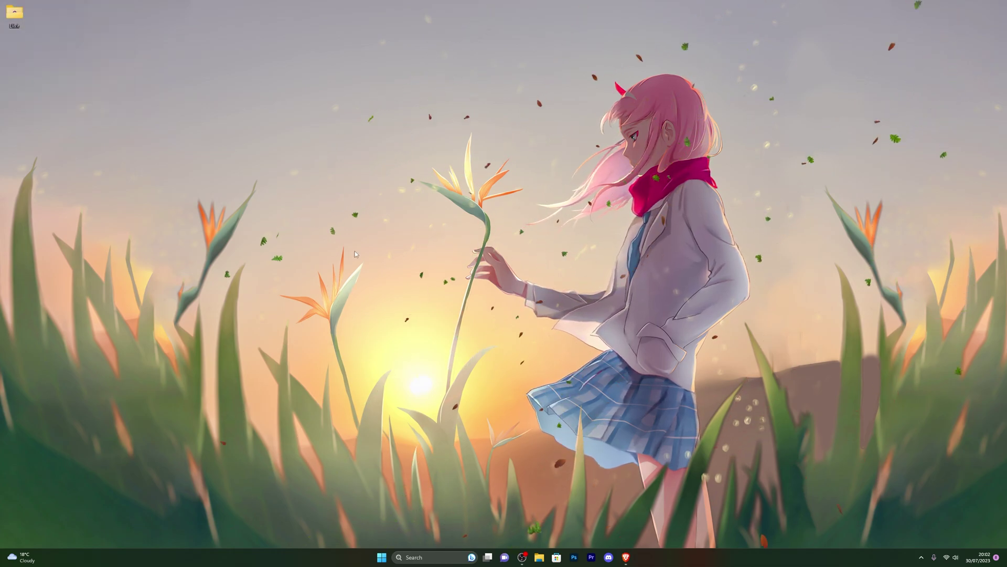
# Step: Open the exclusions list in the Windows Security virus and threat protection settings
pyautogui.press('super')
pyautogui.write('virus')
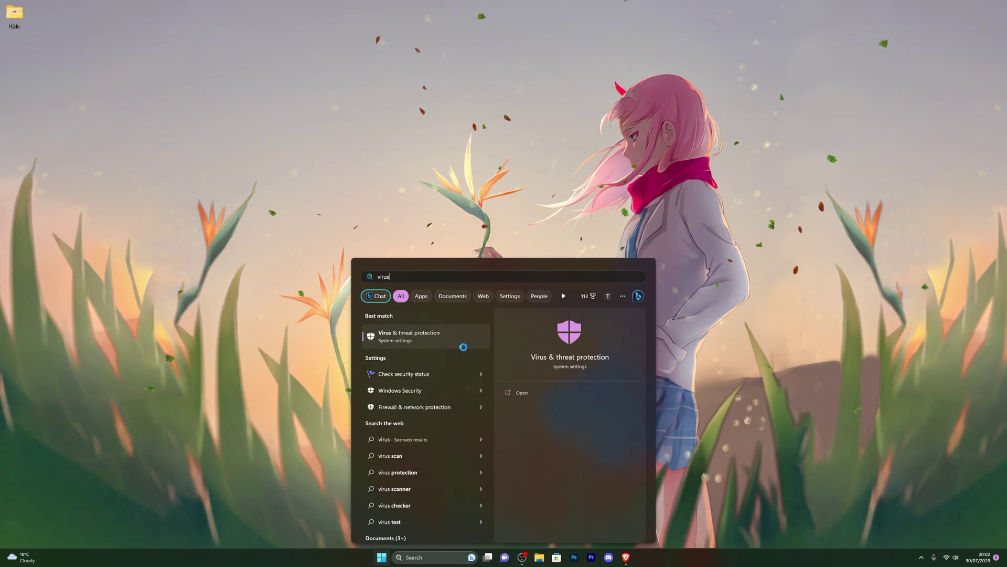
pyautogui.press('Return')
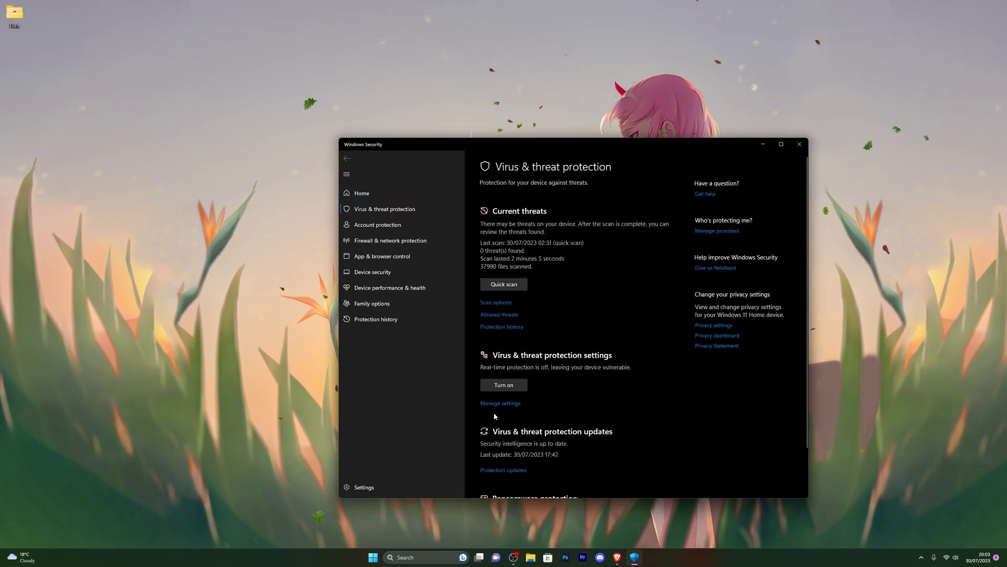
pyautogui.click(496, 404)
pyautogui.scroll(-6, 492, 443)
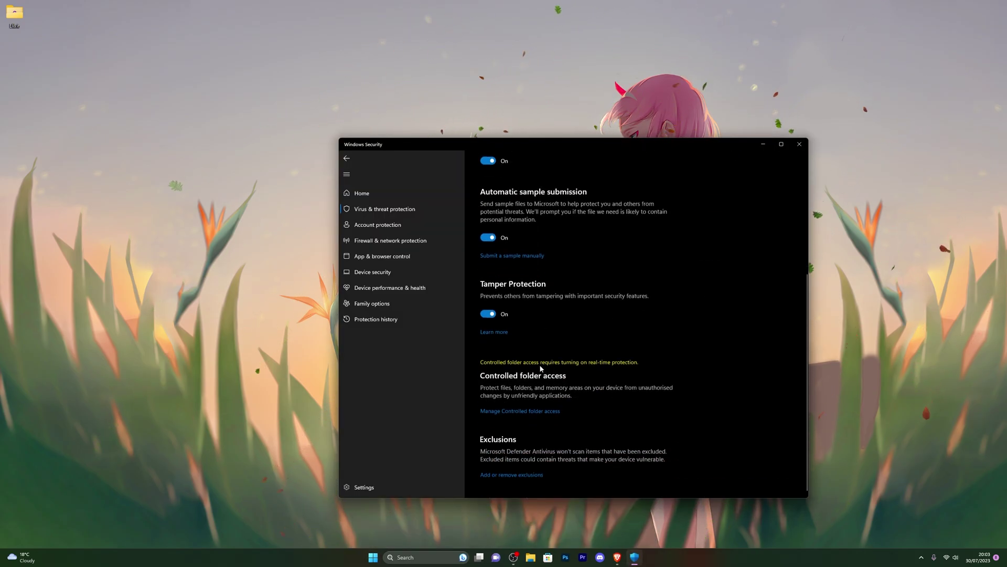
pyautogui.click(498, 475)
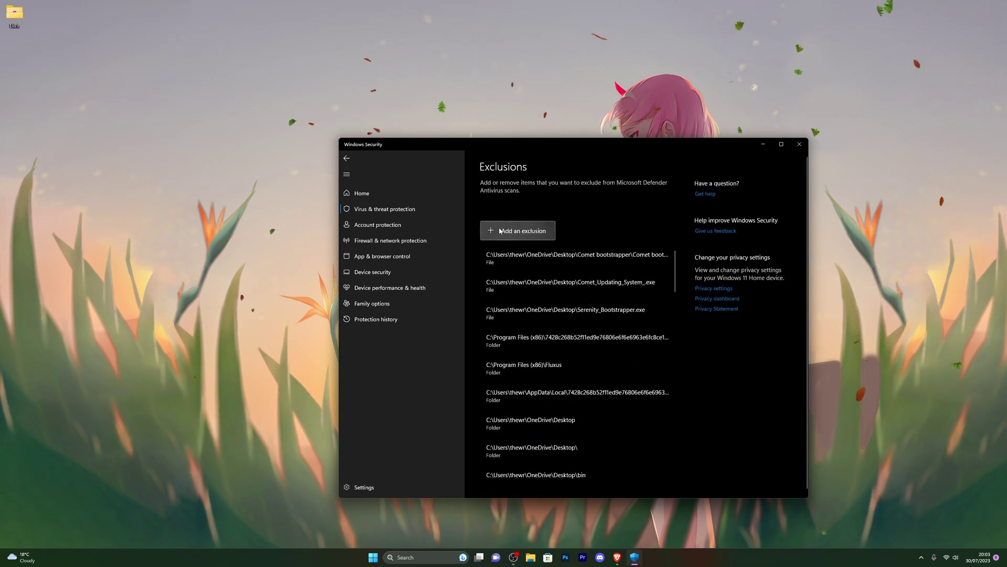
# Step: Add the Elixir folder on the Desktop as a Microsoft Defender folder exclusion and close Windows Security
pyautogui.click(527, 236)
pyautogui.click(516, 263)
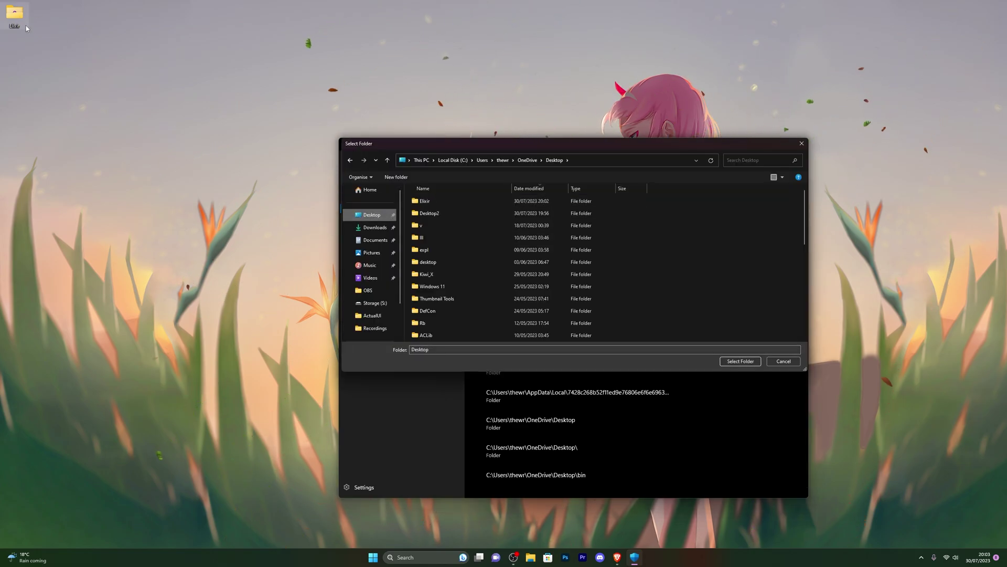
pyautogui.click(449, 201)
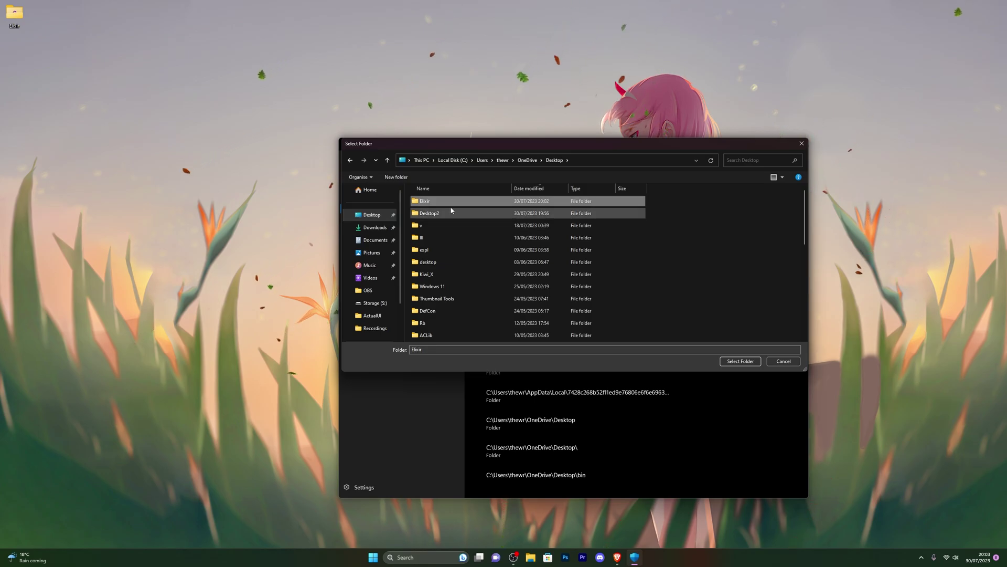
pyautogui.doubleClick(580, 203)
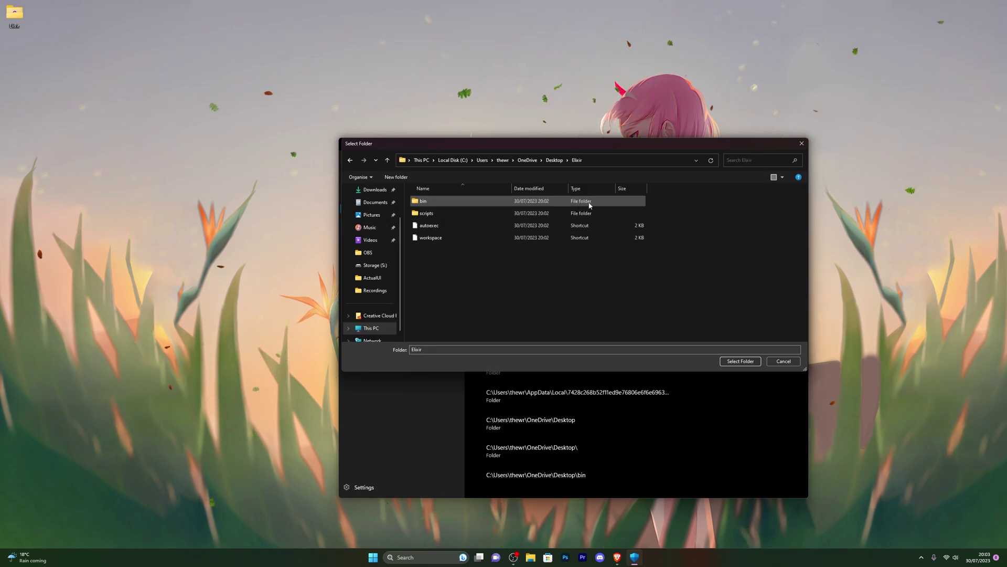
pyautogui.hotkey('alt', 'Left')
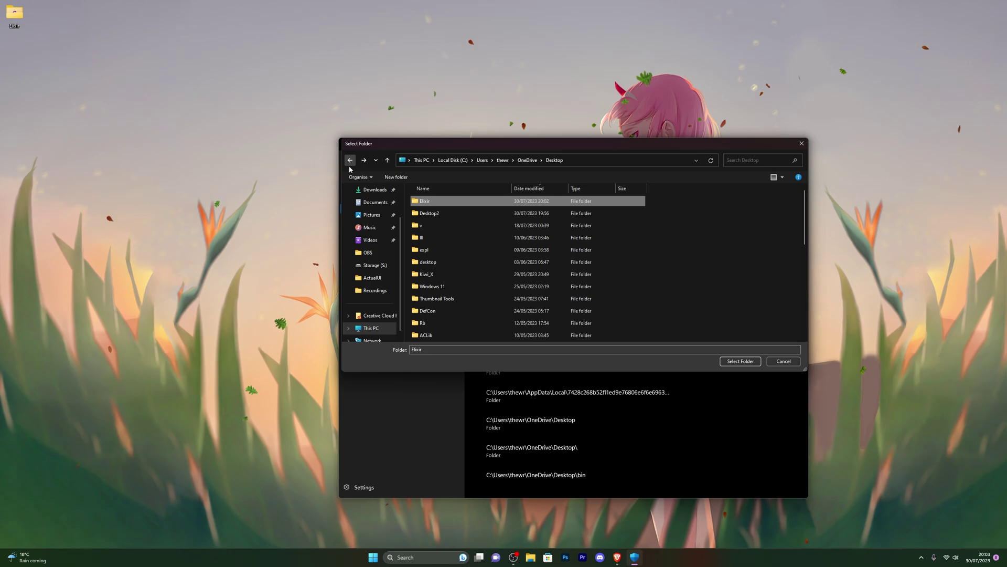
pyautogui.click(740, 361)
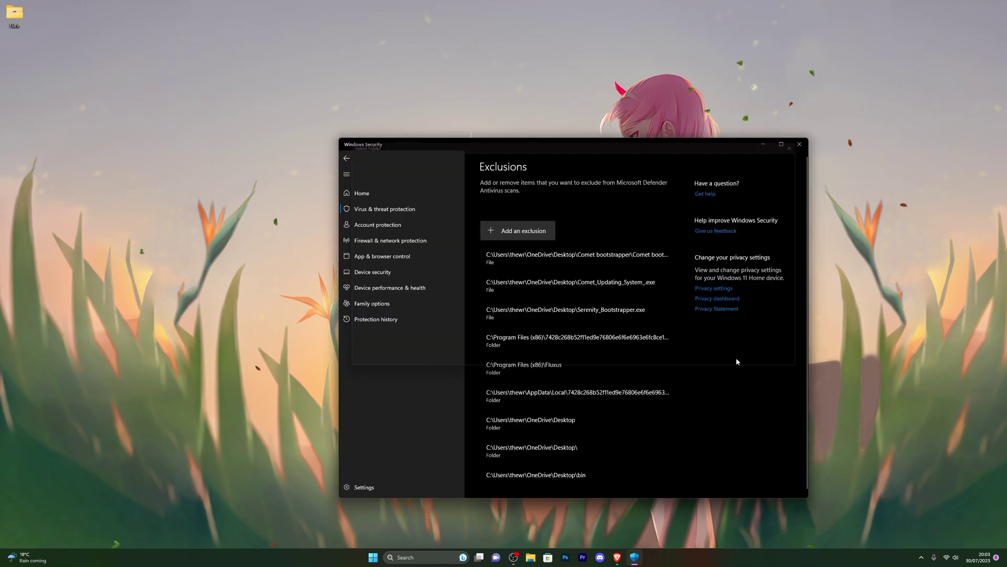
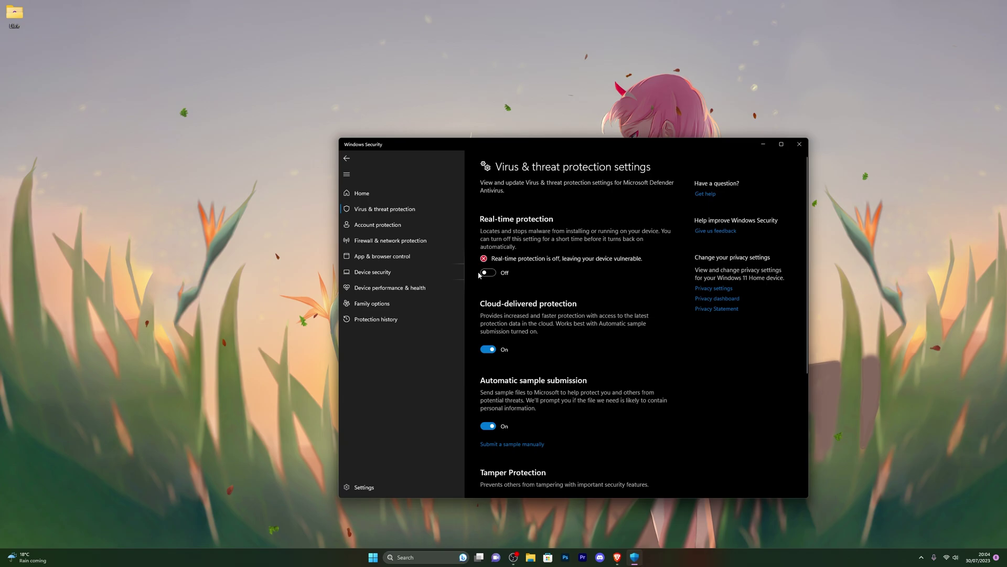
pyautogui.click(800, 144)
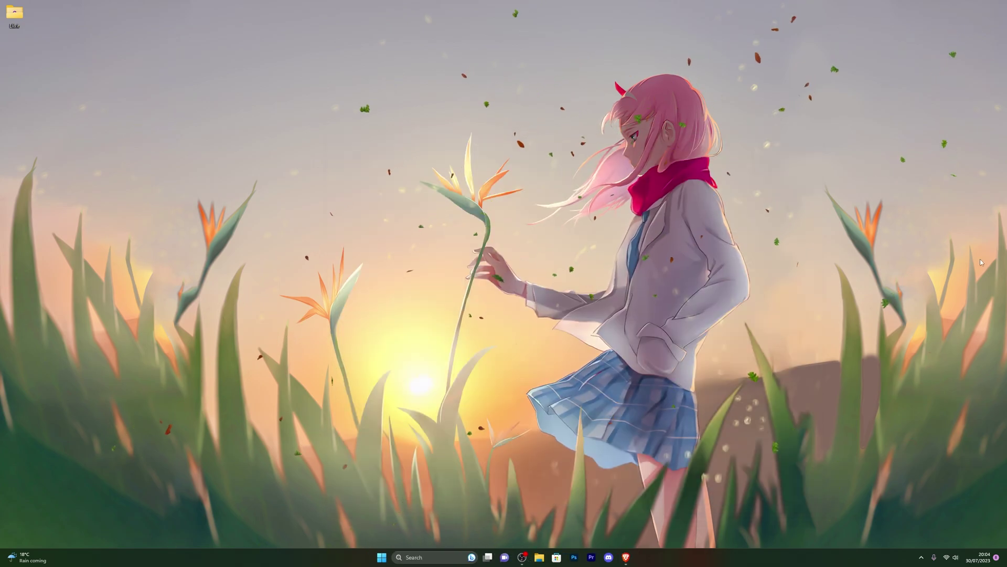
# Step: Run the application in the Elixir folder despite the SmartScreen block, close the opened YouTube page and minimize the browser
pyautogui.doubleClick(14, 15)
pyautogui.doubleClick(565, 365)
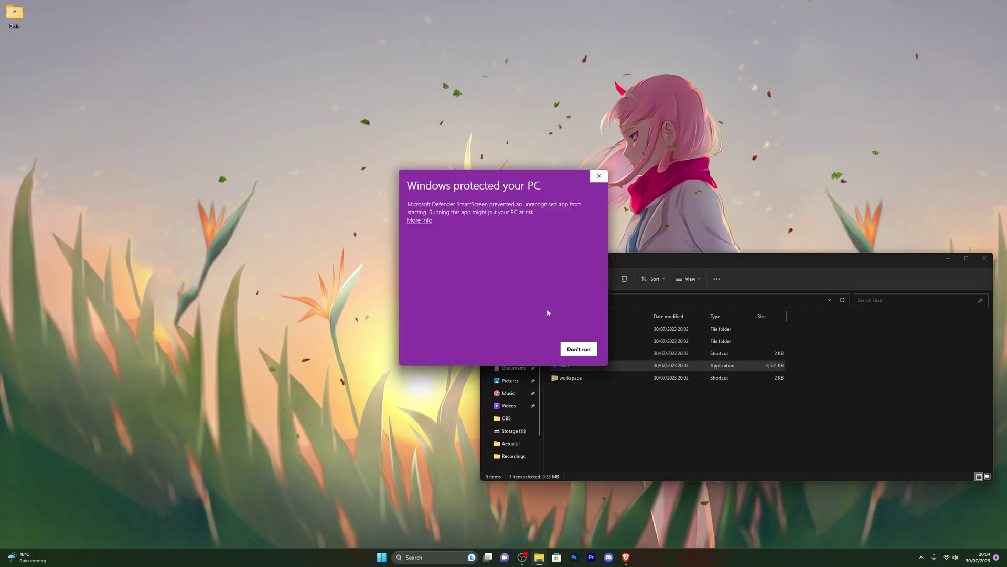
pyautogui.click(419, 222)
pyautogui.click(530, 349)
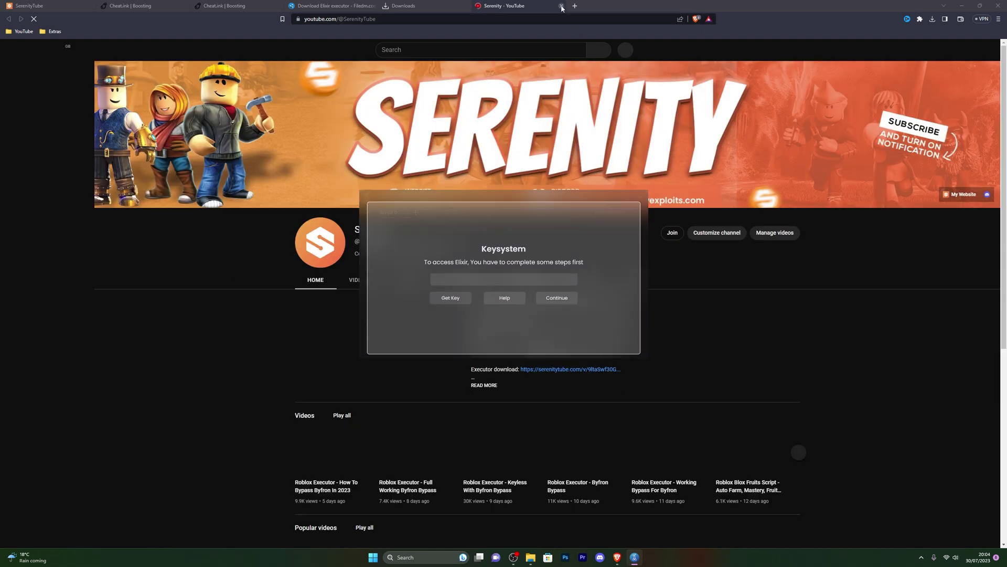
pyautogui.click(561, 6)
pyautogui.click(959, 5)
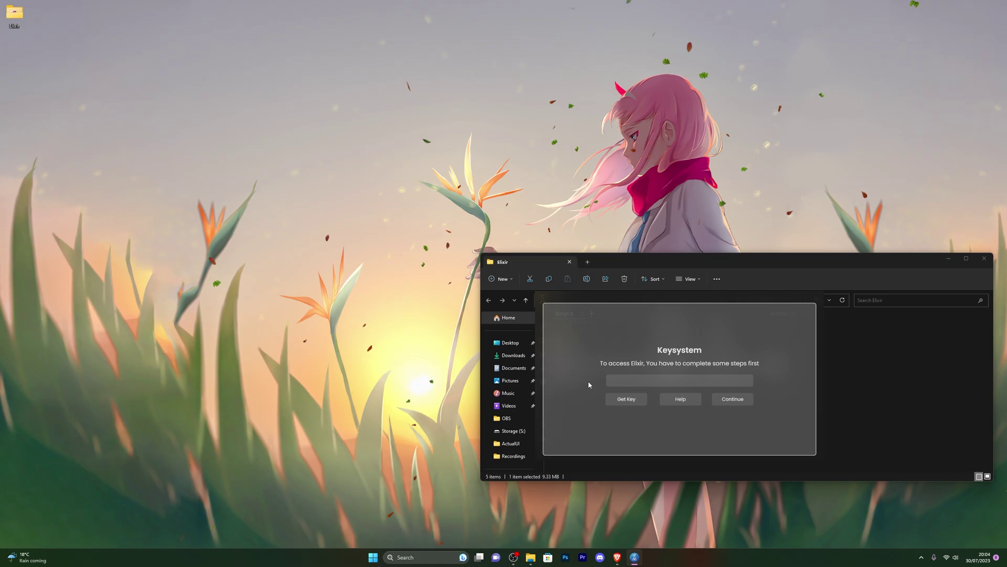
# Step: Request a key from the Keysystem window and pass the work.ink Elixir Key Generator article page, closing the pop-up ads
pyautogui.click(627, 400)
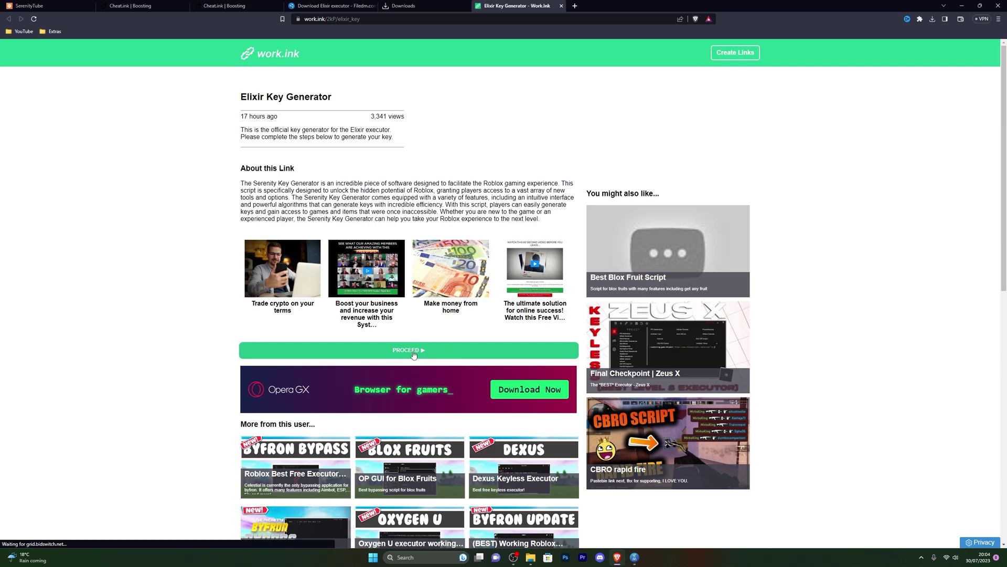
pyautogui.click(418, 351)
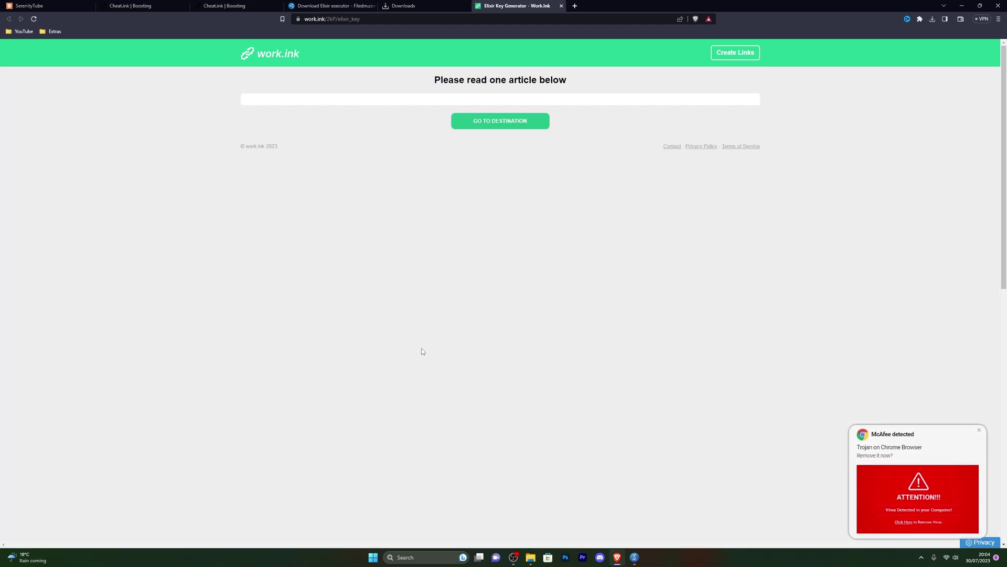
pyautogui.scroll(-2, 419, 340)
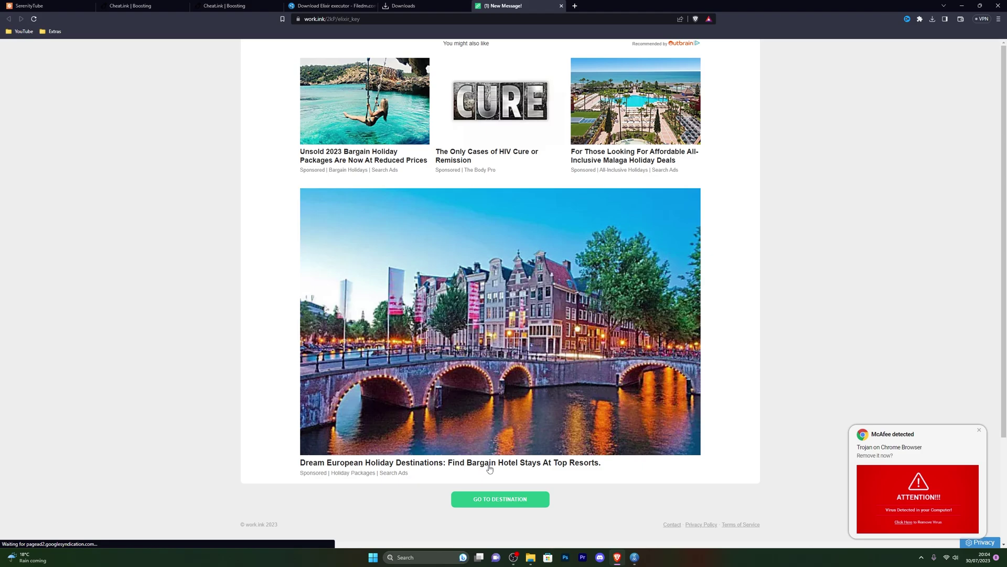
pyautogui.click(498, 501)
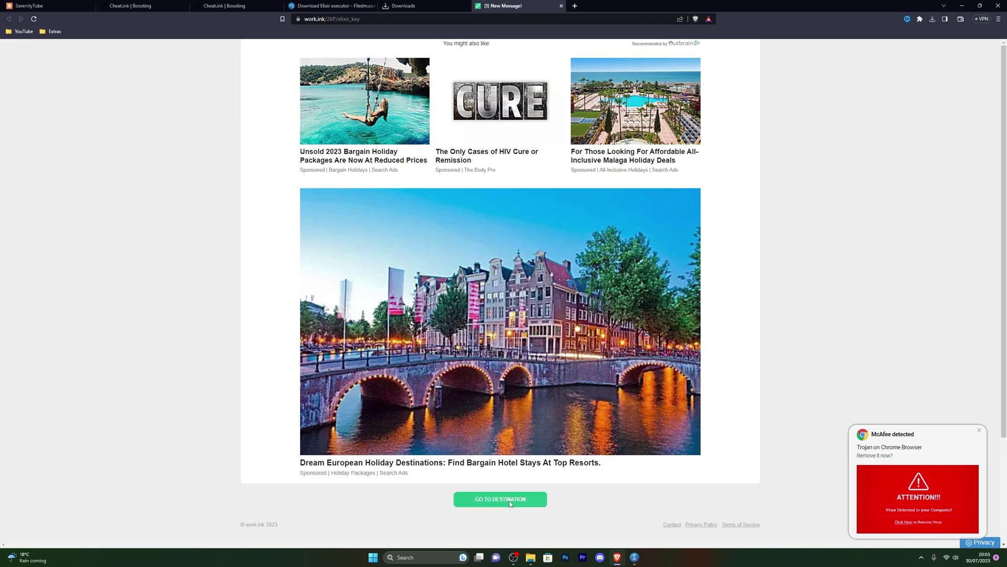
pyautogui.click(508, 501)
pyautogui.click(655, 6)
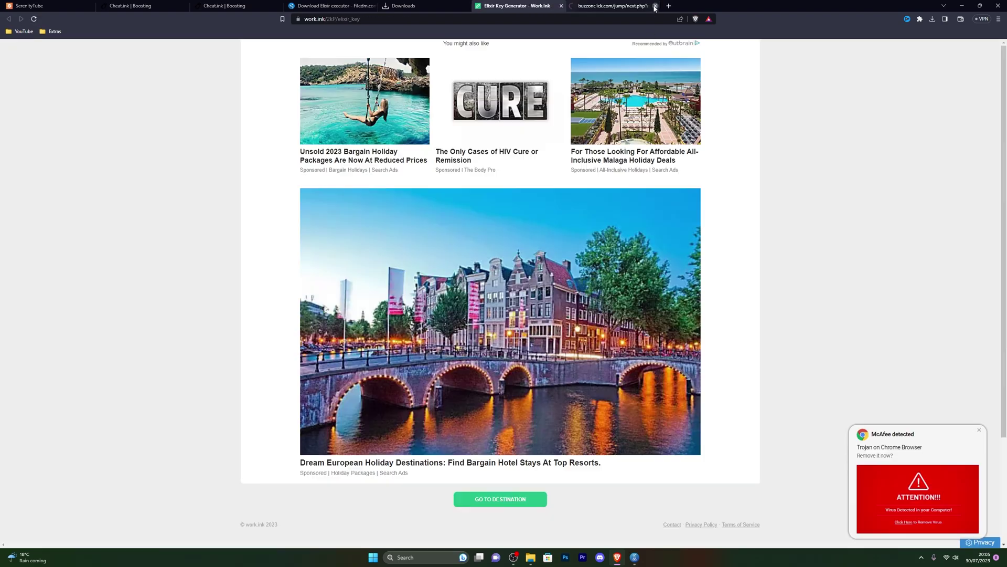
pyautogui.click(501, 504)
pyautogui.click(656, 6)
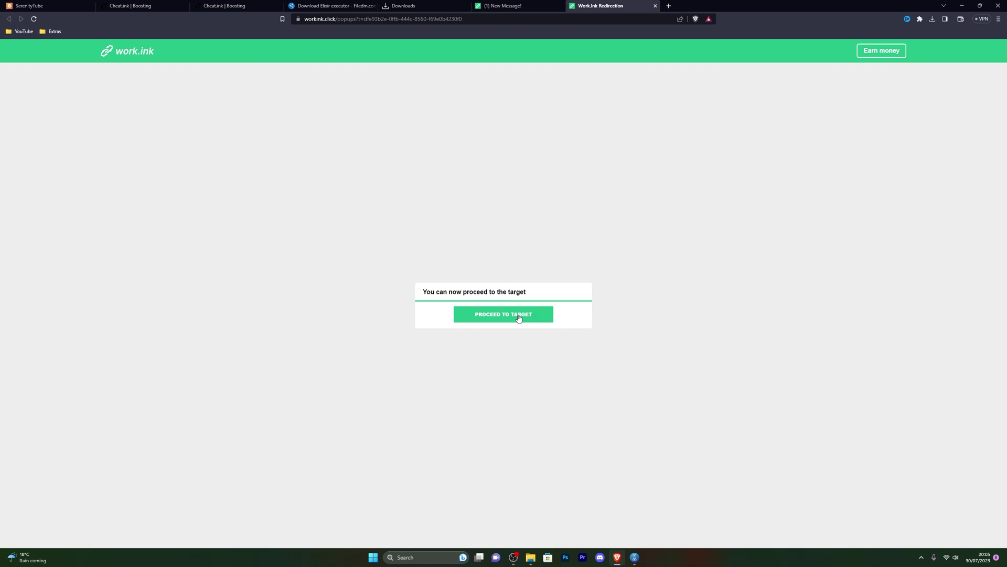
# Step: Proceed to the work.ink target page and copy the generated access key
pyautogui.click(519, 318)
pyautogui.click(523, 314)
pyautogui.click(542, 318)
pyautogui.click(544, 309)
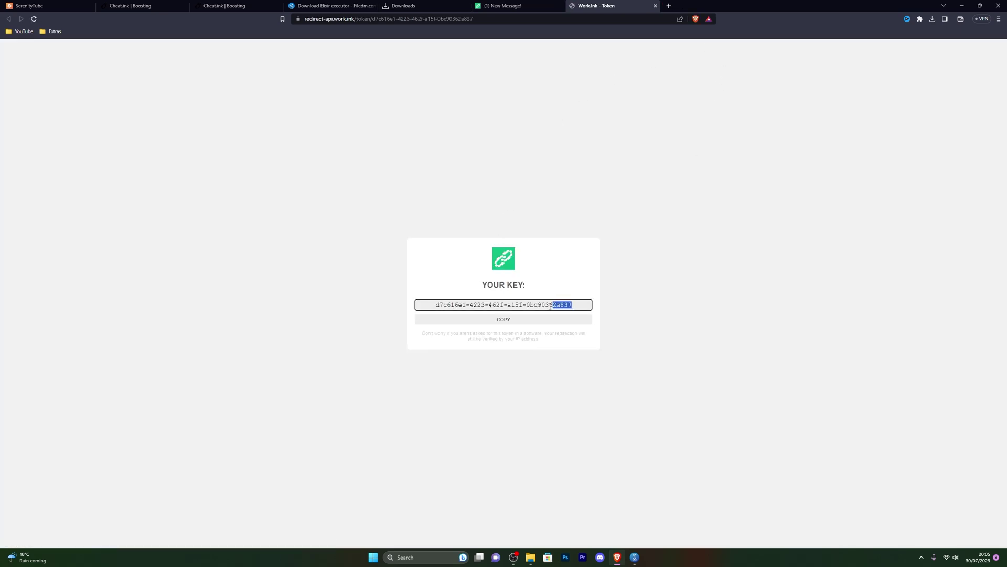
pyautogui.click(499, 321)
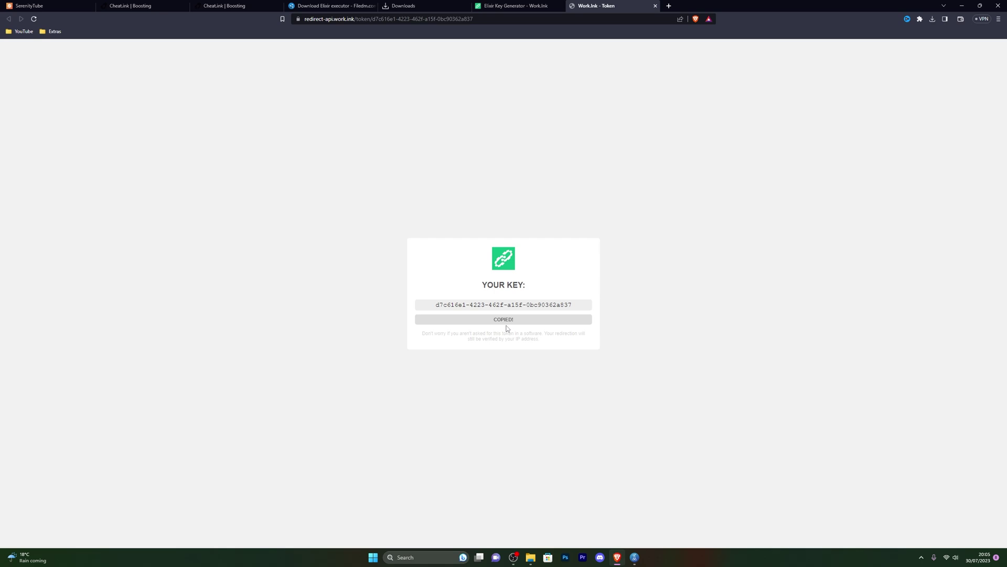
# Step: Paste the access key into the Keysystem window and continue, clear the desktop and move the executor window to its centre
pyautogui.click(636, 559)
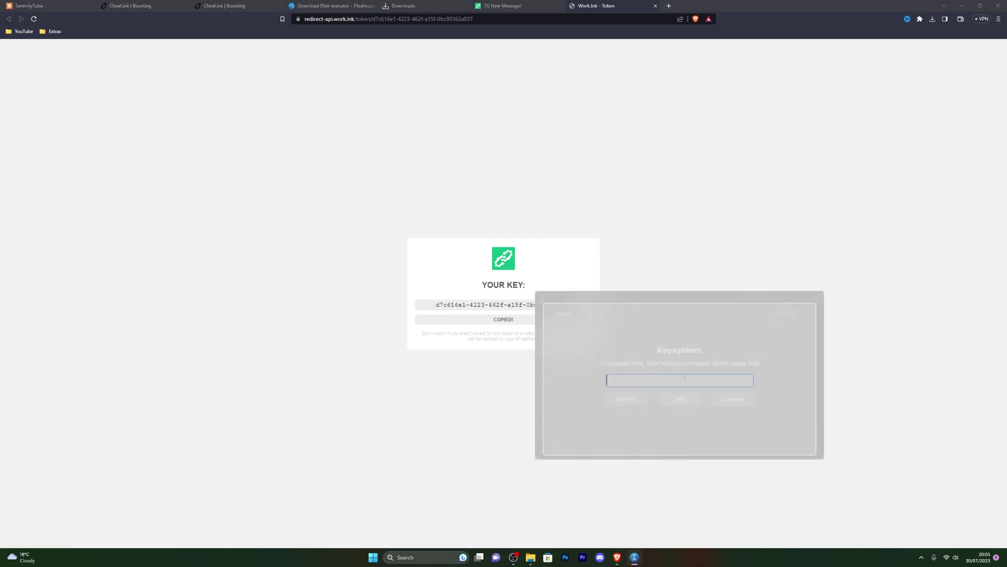
pyautogui.hotkey('ctrl', 'v')
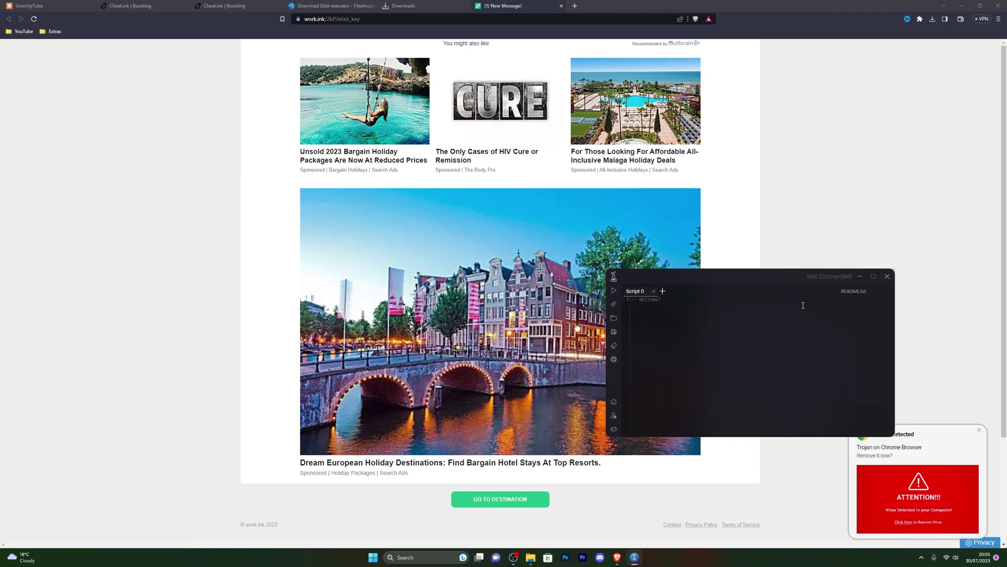
pyautogui.press('super+d')
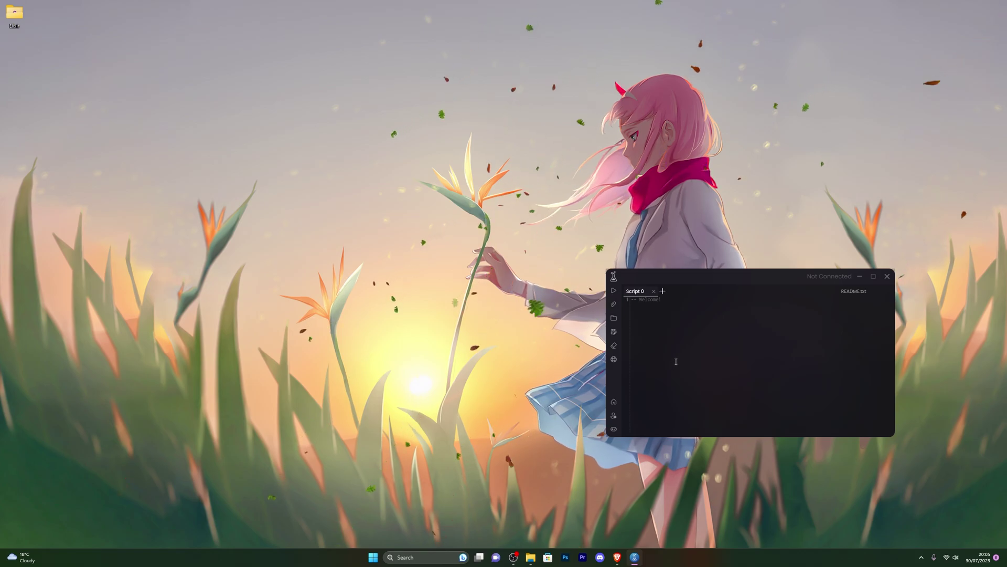
pyautogui.moveTo(789, 277); pyautogui.dragTo(575, 204)
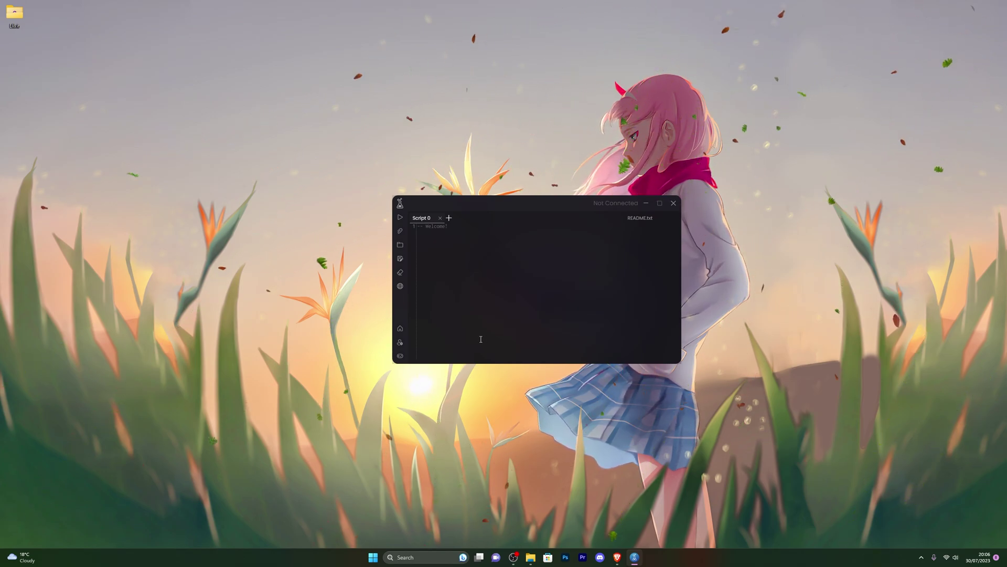
# Step: Search the executor's script hub for "arsenal" and look through the listed scripts
pyautogui.click(401, 357)
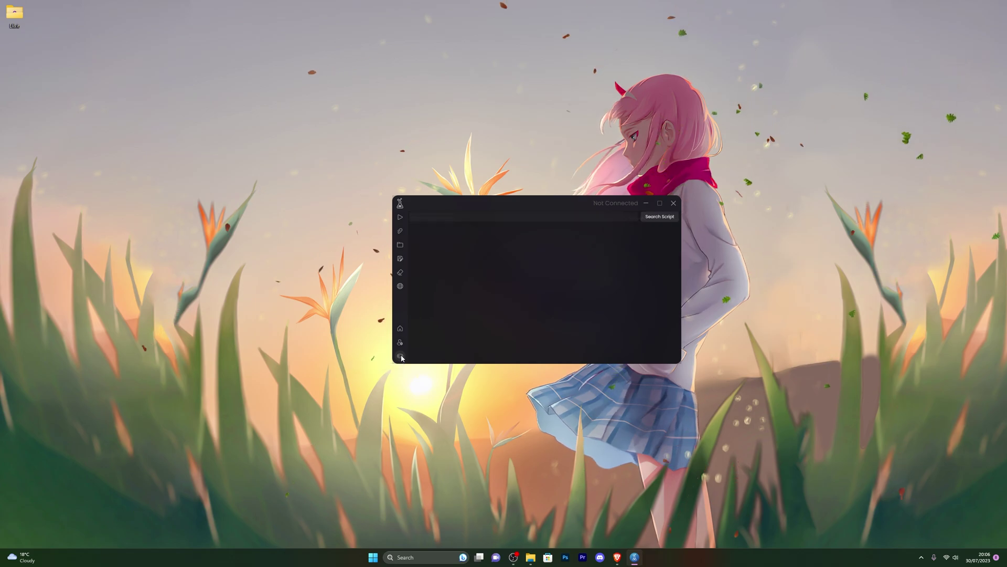
pyautogui.click(461, 216)
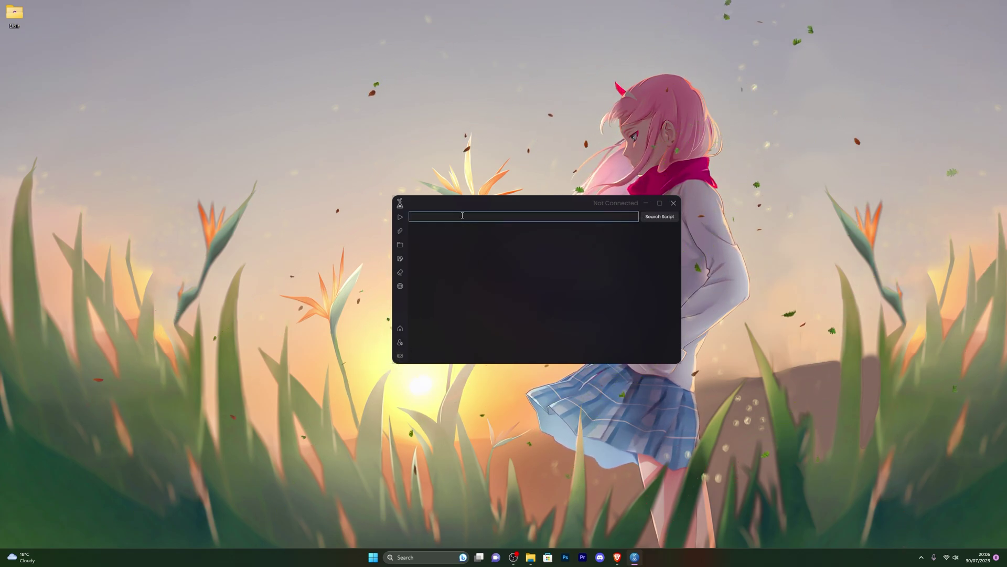
pyautogui.write('arsenal')
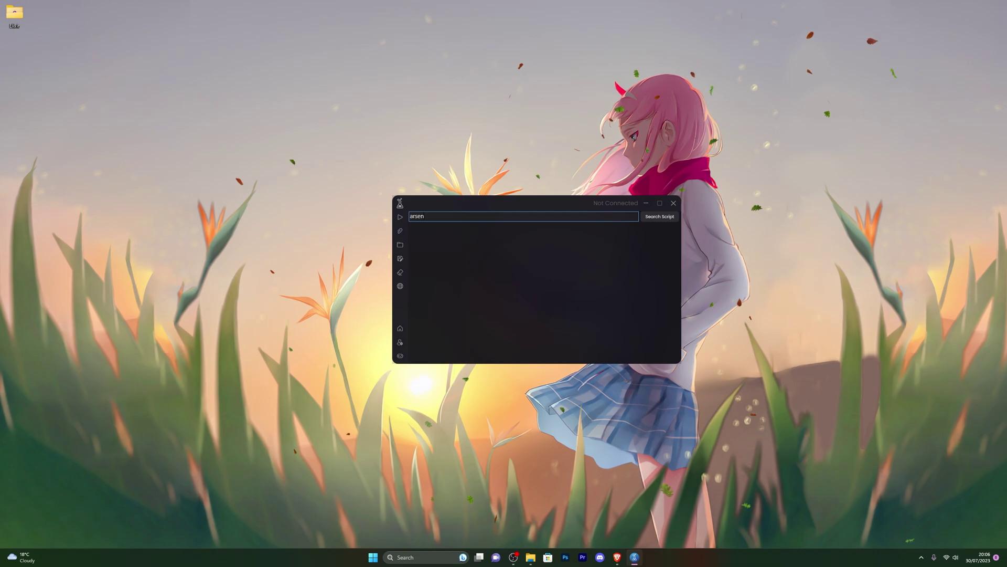
pyautogui.click(656, 221)
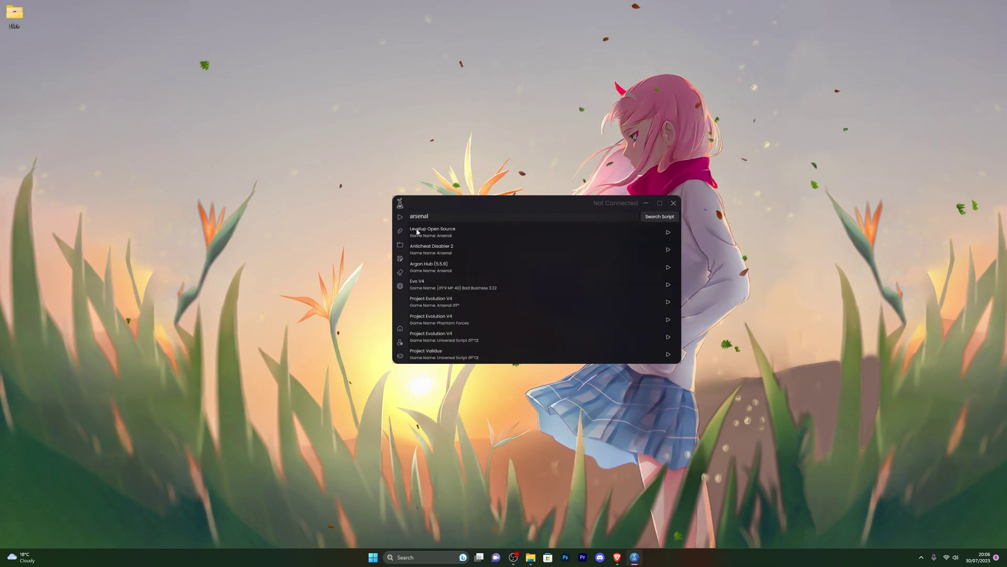
pyautogui.scroll(-3, 472, 314)
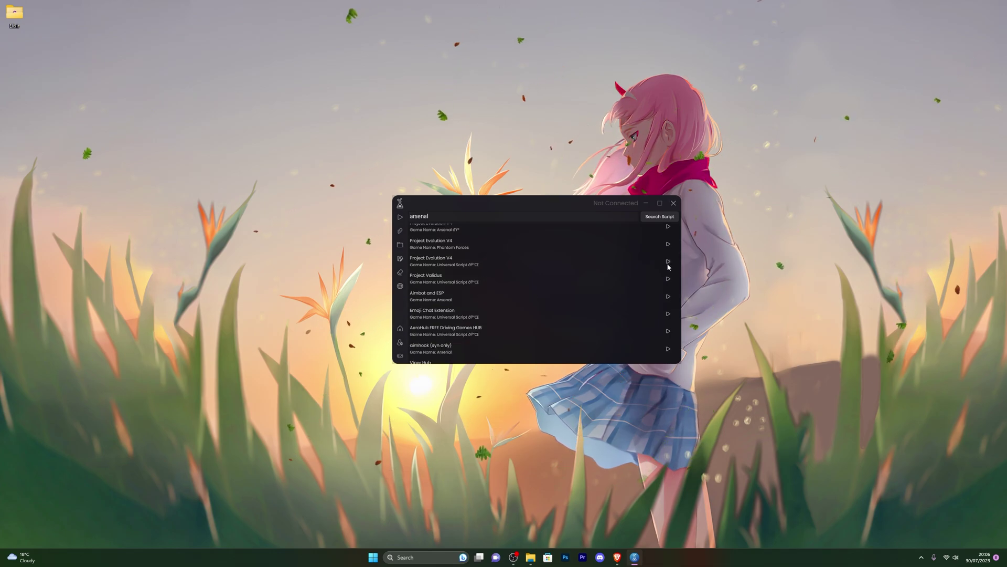
pyautogui.scroll(1, 550, 270)
pyautogui.scroll(3, 550, 270)
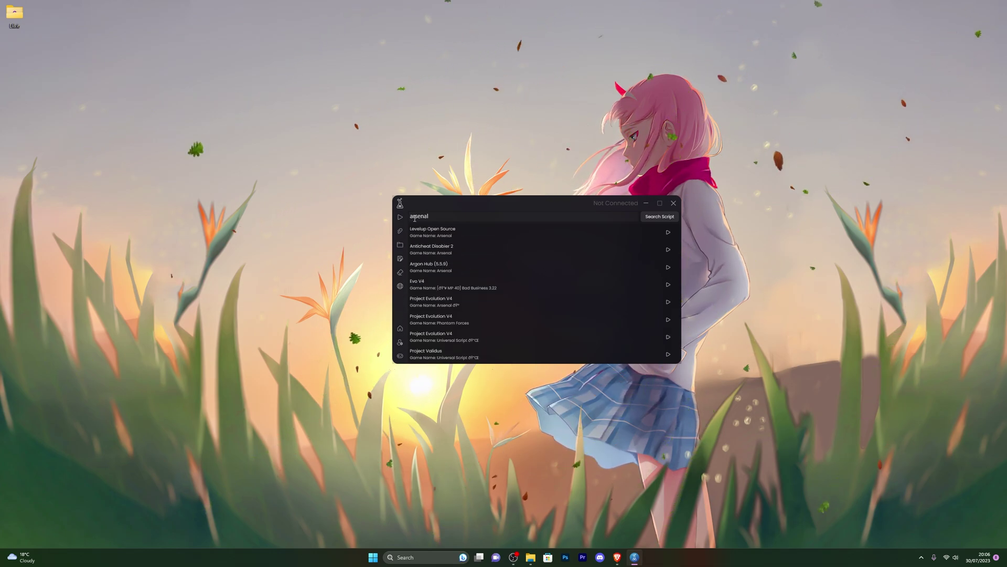
# Step: Open the executor's settings, try the Topmost option on and off, and move the window slightly aside
pyautogui.click(399, 343)
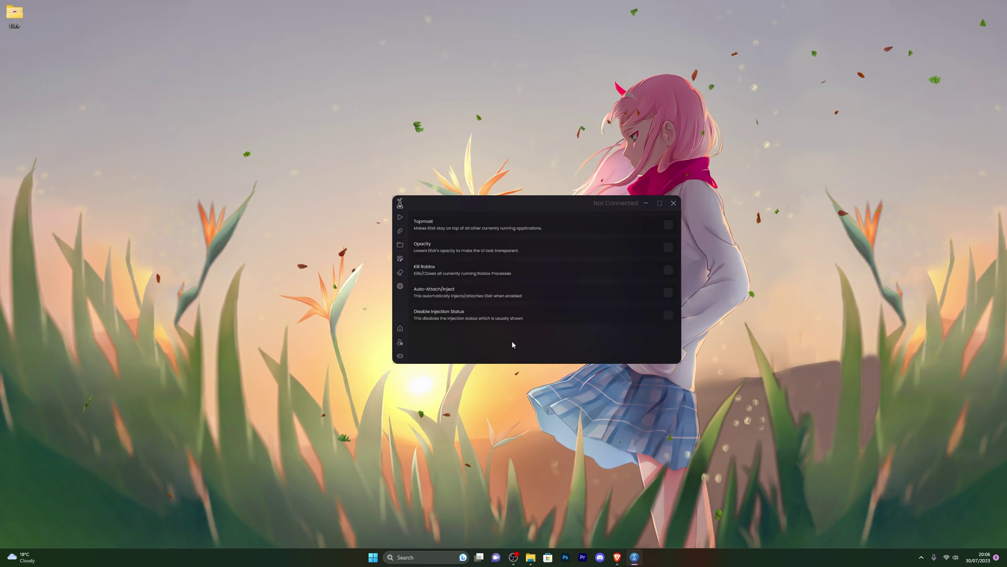
pyautogui.click(667, 225)
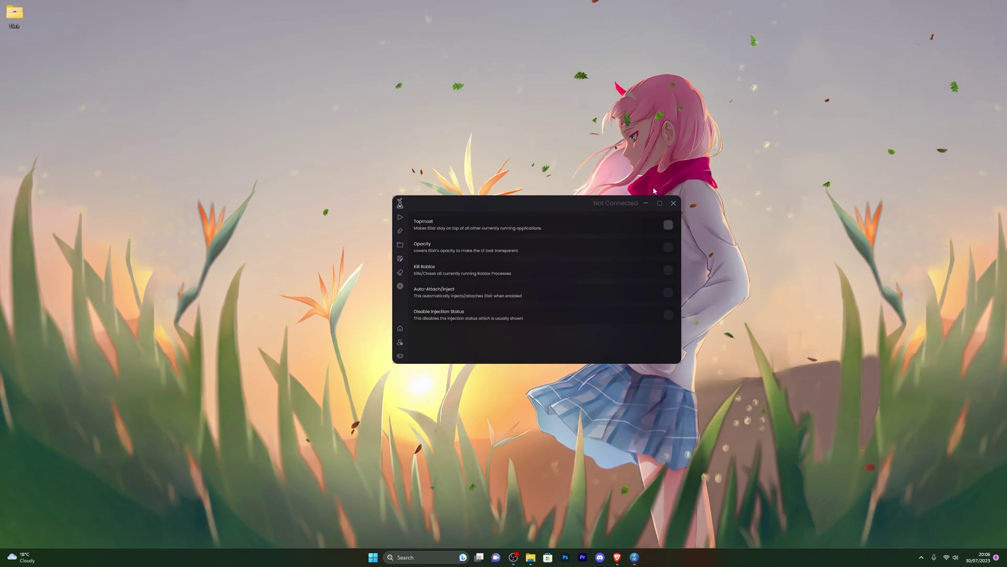
pyautogui.moveTo(503, 202); pyautogui.dragTo(466, 208)
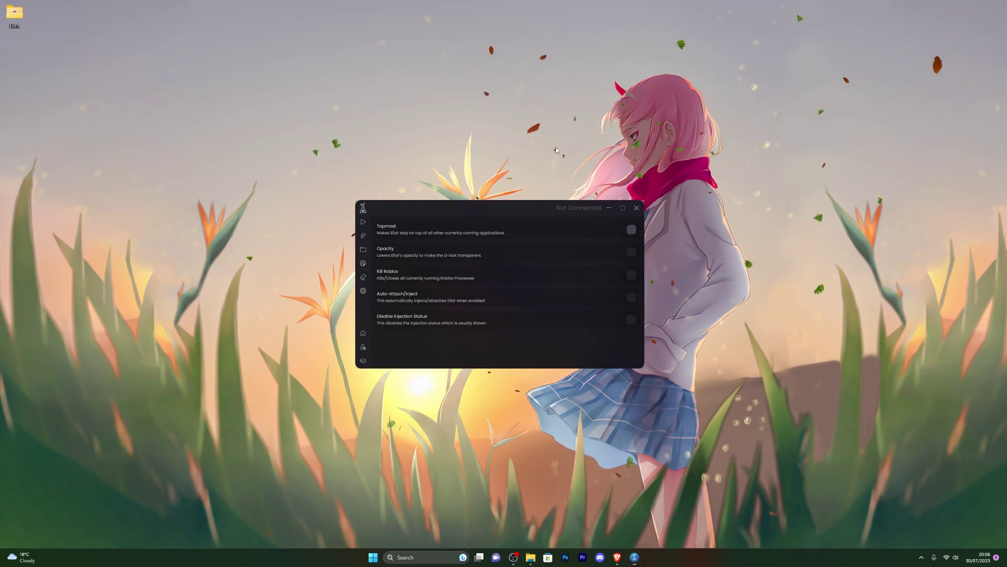
pyautogui.click(631, 229)
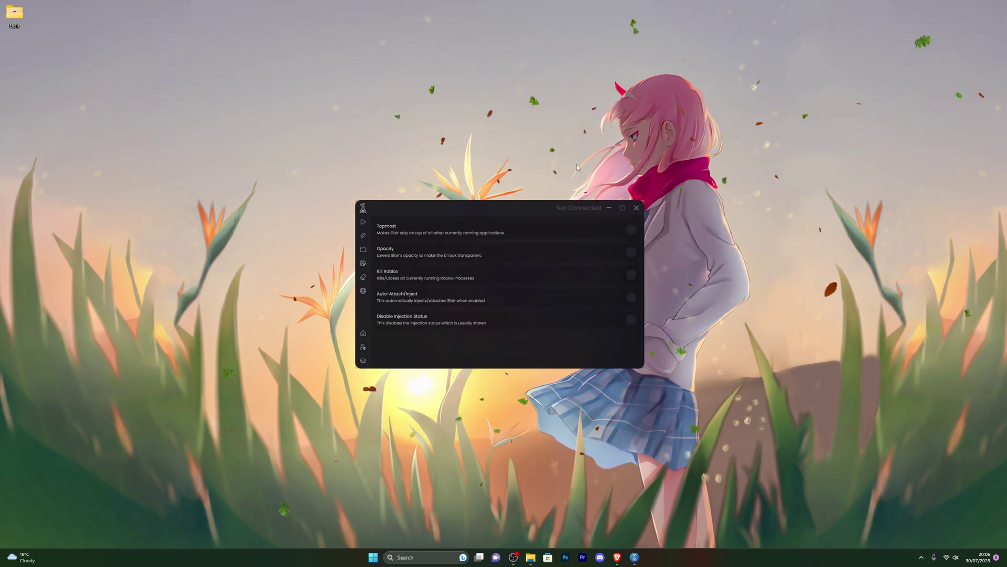
# Step: Bring up the Elixir folder window so it overlaps the executor, and turn on Topmost to keep the executor in front
pyautogui.click(530, 557)
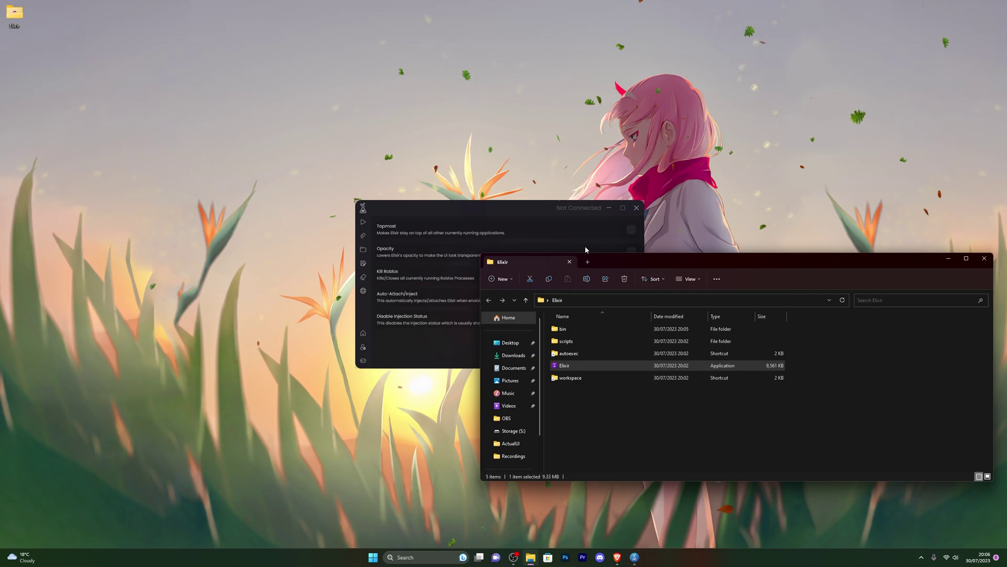
pyautogui.moveTo(623, 260); pyautogui.dragTo(482, 237)
pyautogui.click(553, 243)
pyautogui.click(631, 229)
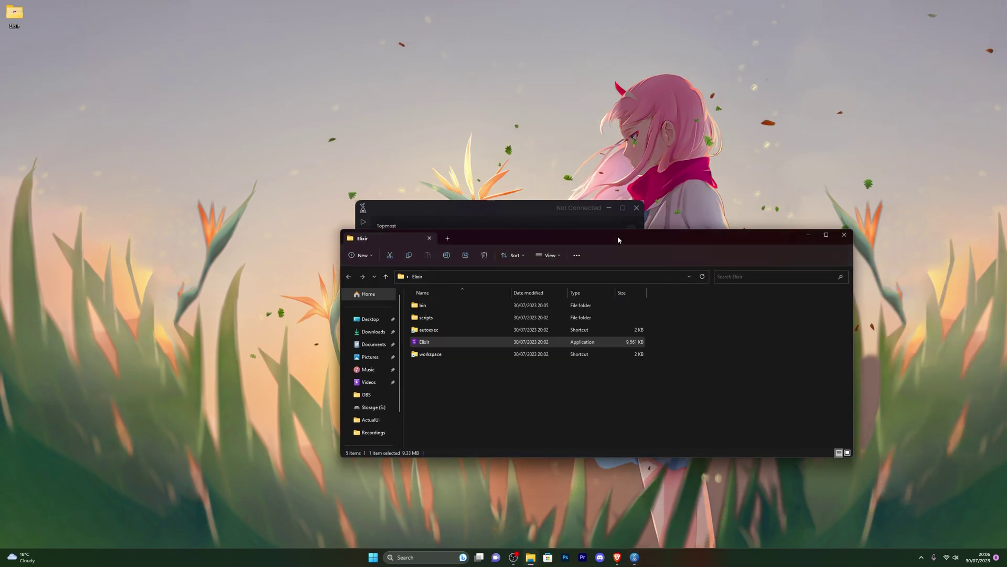
pyautogui.click(654, 240)
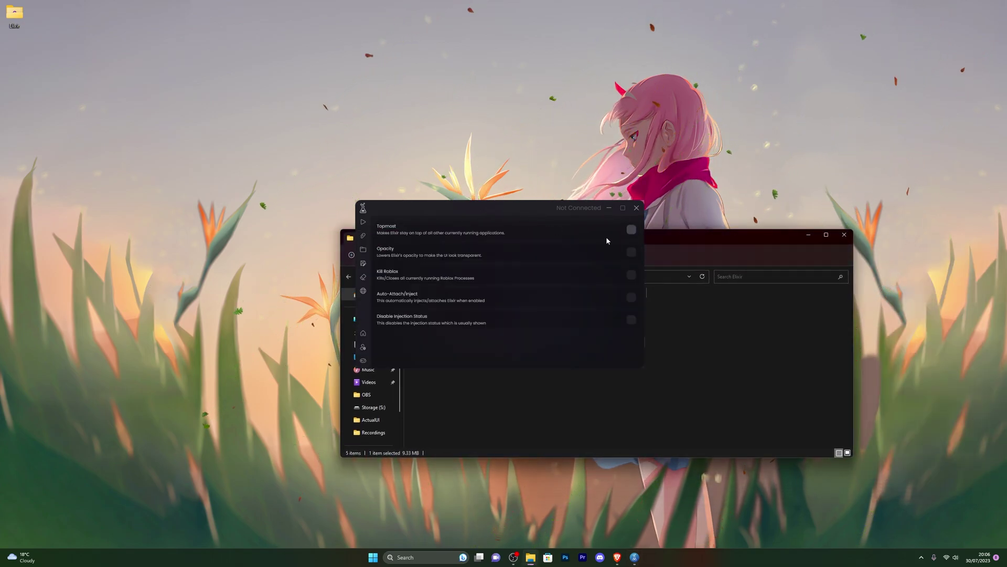
# Step: Move the executor window clear of the folder window, turn Topmost off and turn Auto-Attach/Inject on
pyautogui.moveTo(682, 236)
pyautogui.mouseDown()
pyautogui.moveTo(655, 236)
pyautogui.moveTo(685, 231)
pyautogui.mouseUp()
pyautogui.moveTo(538, 207); pyautogui.dragTo(330, 73)
pyautogui.click(643, 253)
pyautogui.click(367, 95)
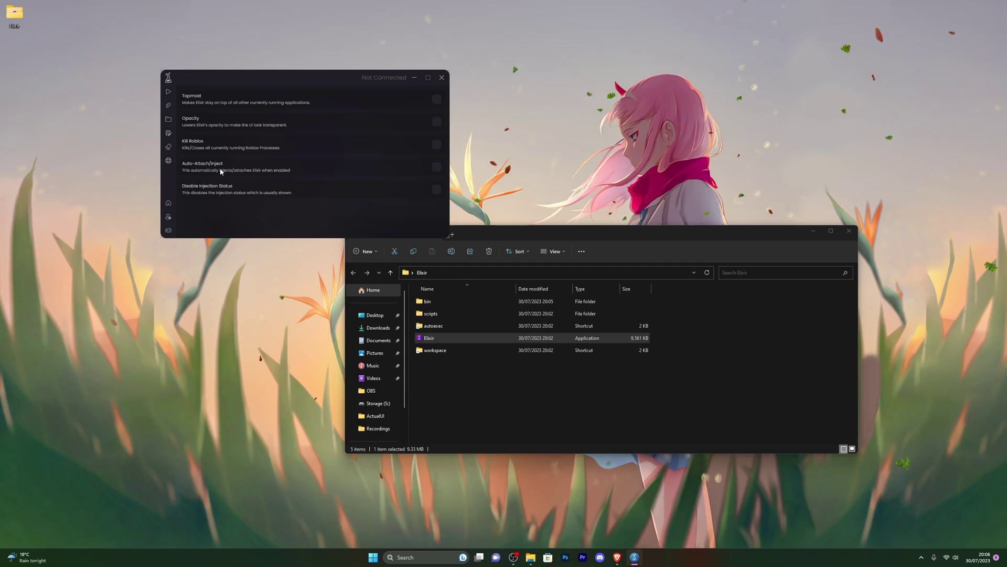
pyautogui.click(435, 167)
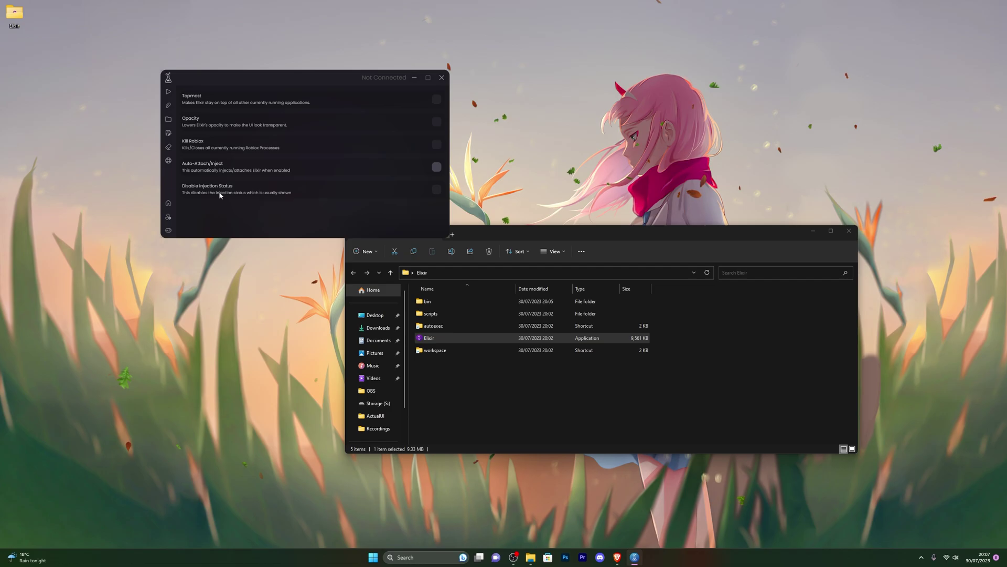
# Step: Return to the executor's script editor and delete the welcome comment from Script 0
pyautogui.click(169, 204)
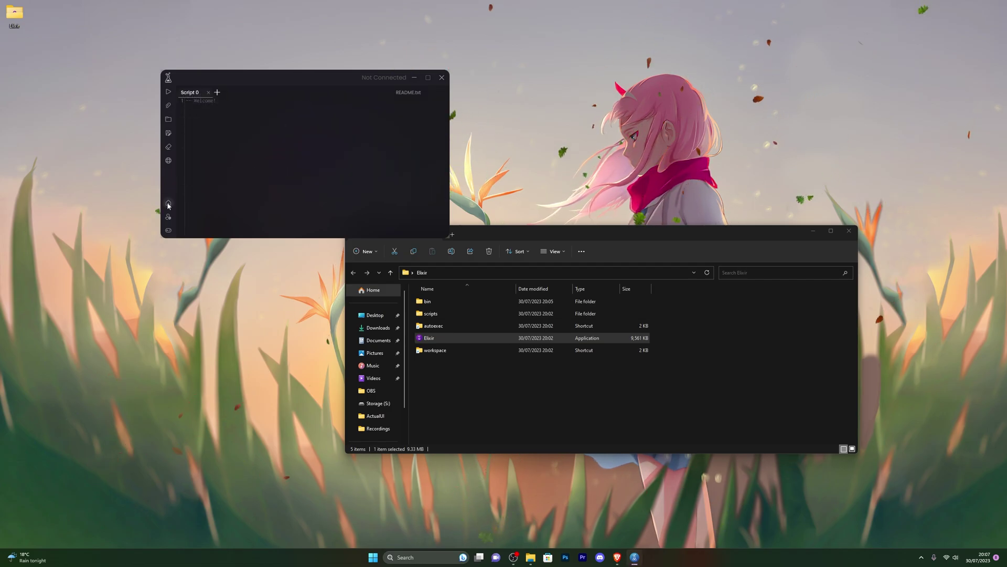
pyautogui.moveTo(211, 109); pyautogui.dragTo(176, 103)
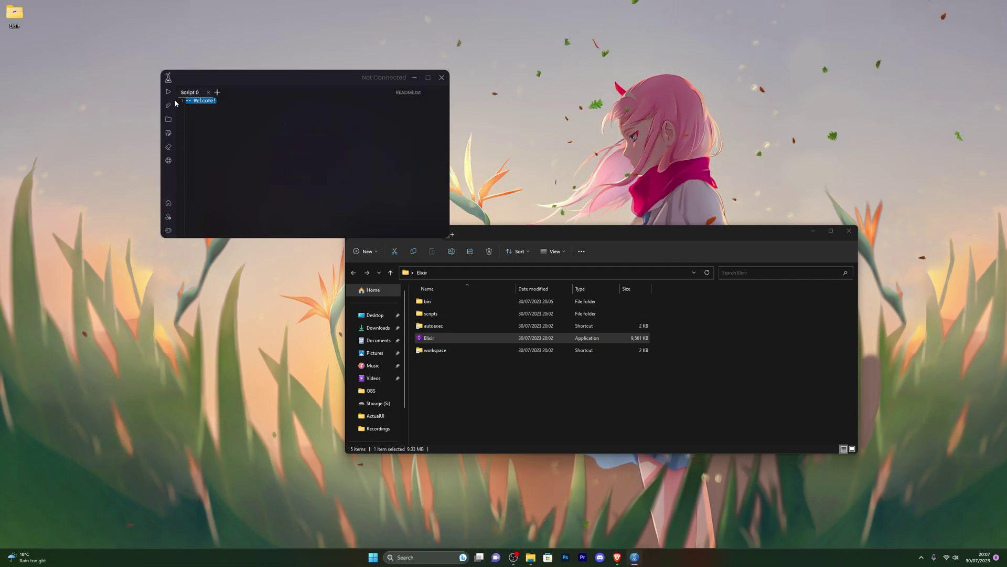
pyautogui.press('BackSpace')
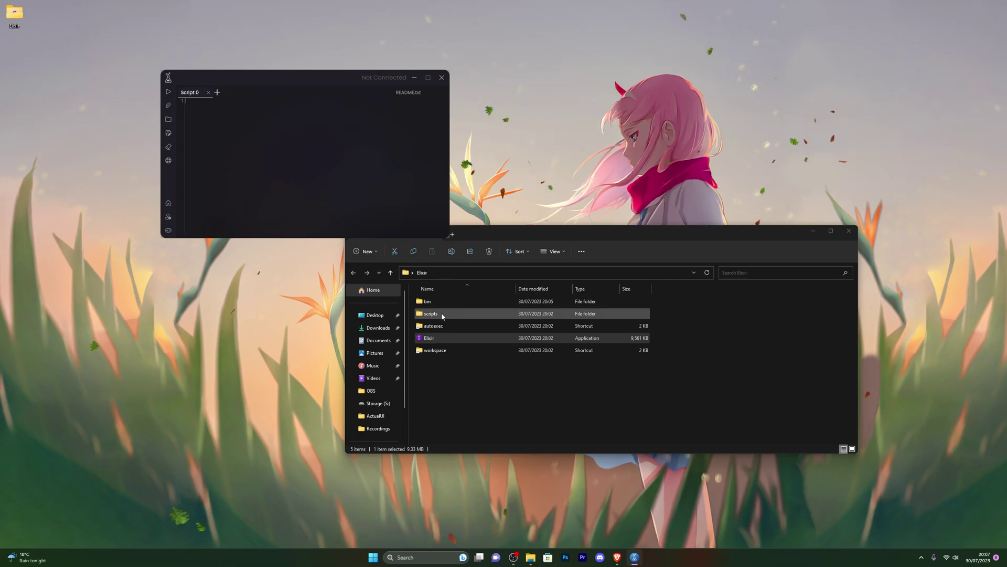
# Step: Open the scripts folder in the Elixir directory, view README.txt in the executor and return to Script 0
pyautogui.doubleClick(472, 313)
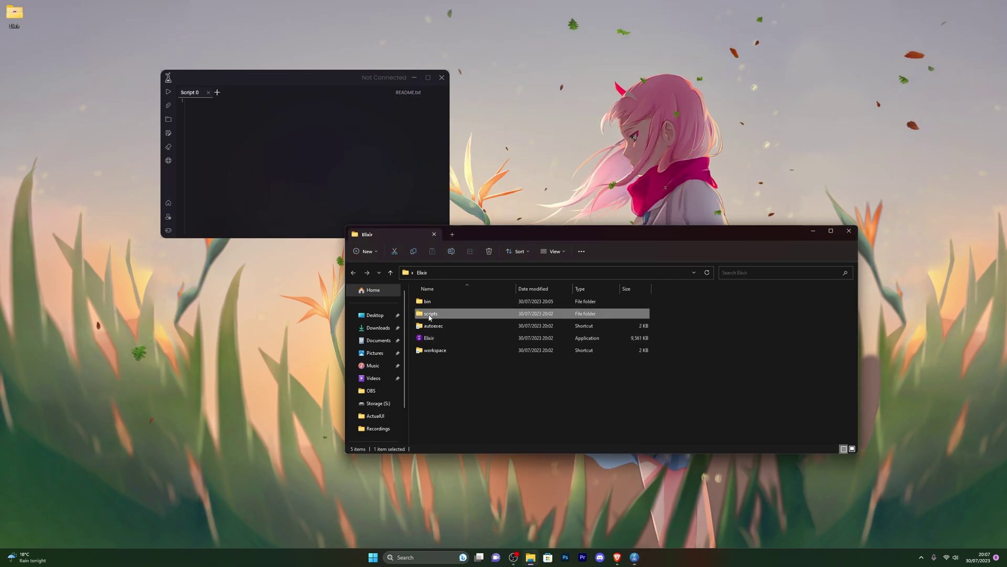
pyautogui.click(414, 93)
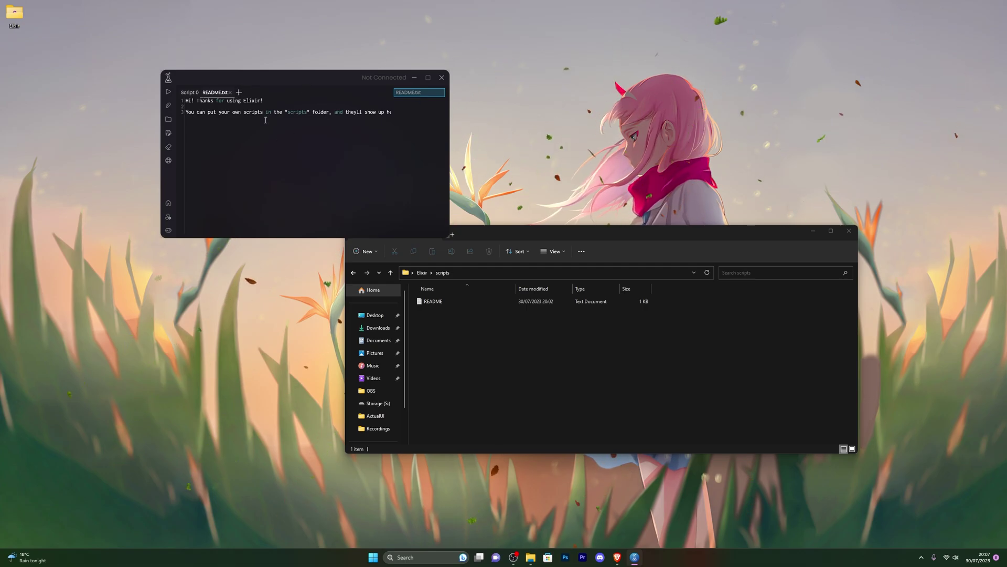
pyautogui.click(187, 92)
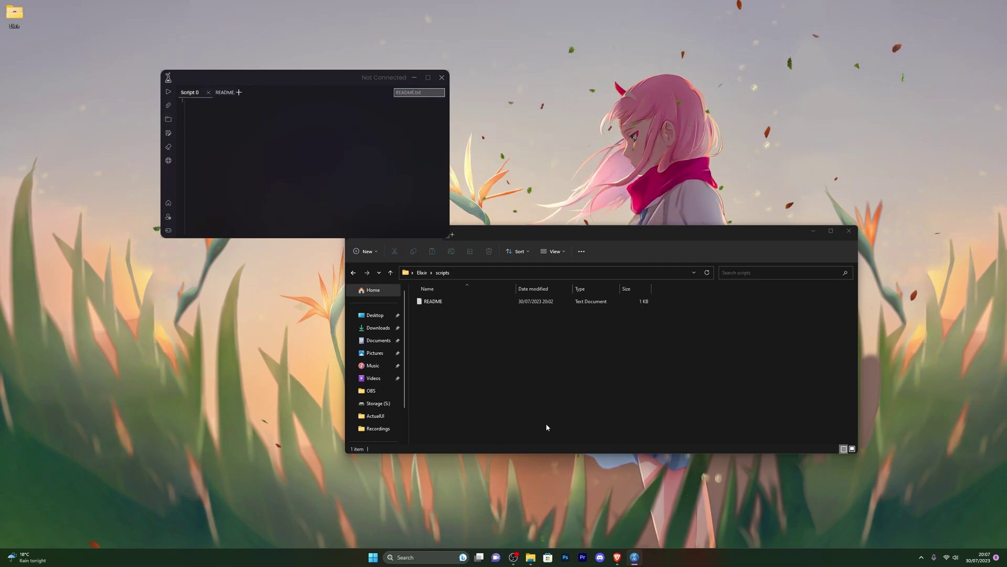
# Step: Launch Roblox from its Microsoft Store page and bring the Continue games on its home page into view
pyautogui.click(547, 558)
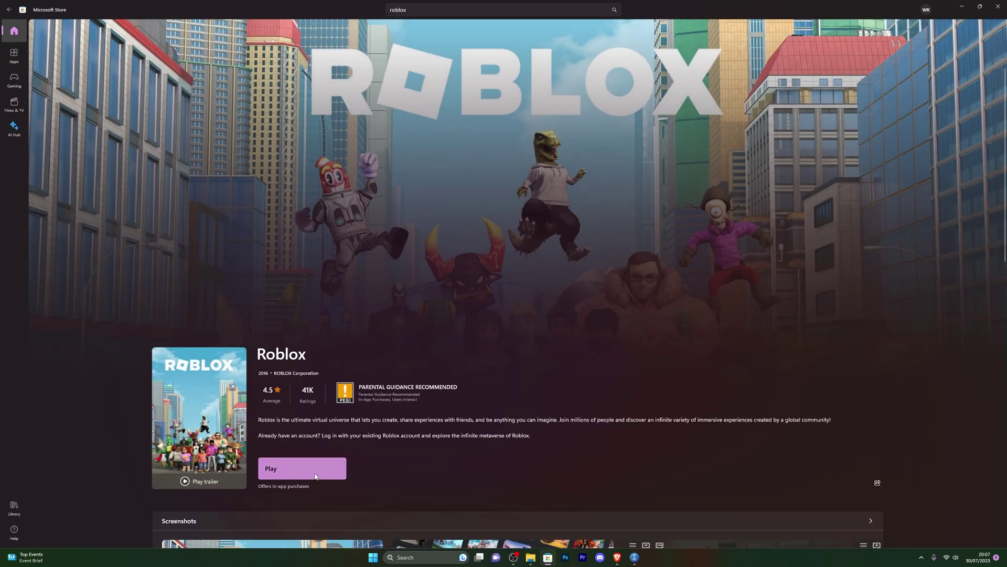
pyautogui.click(316, 476)
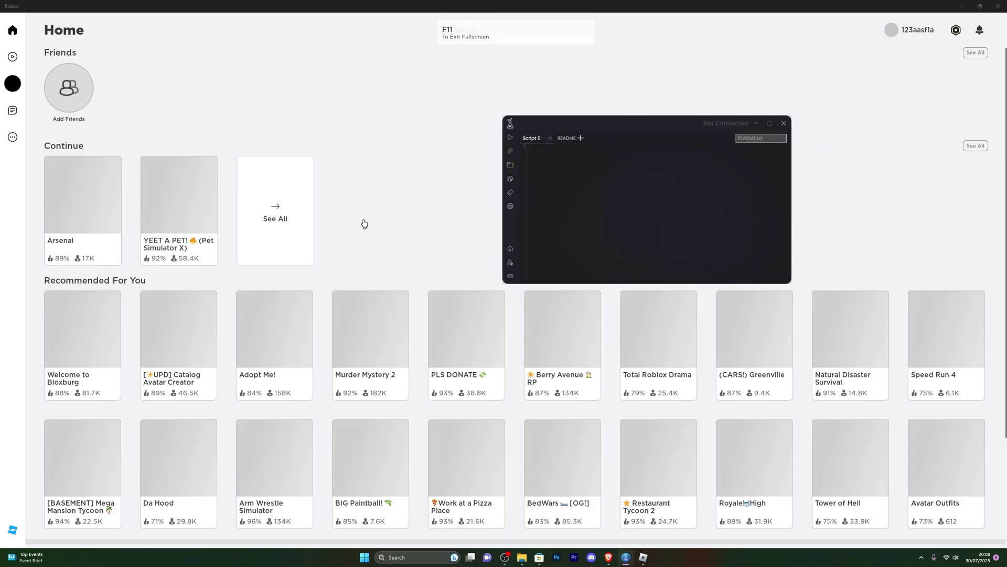
pyautogui.scroll(-1, 364, 223)
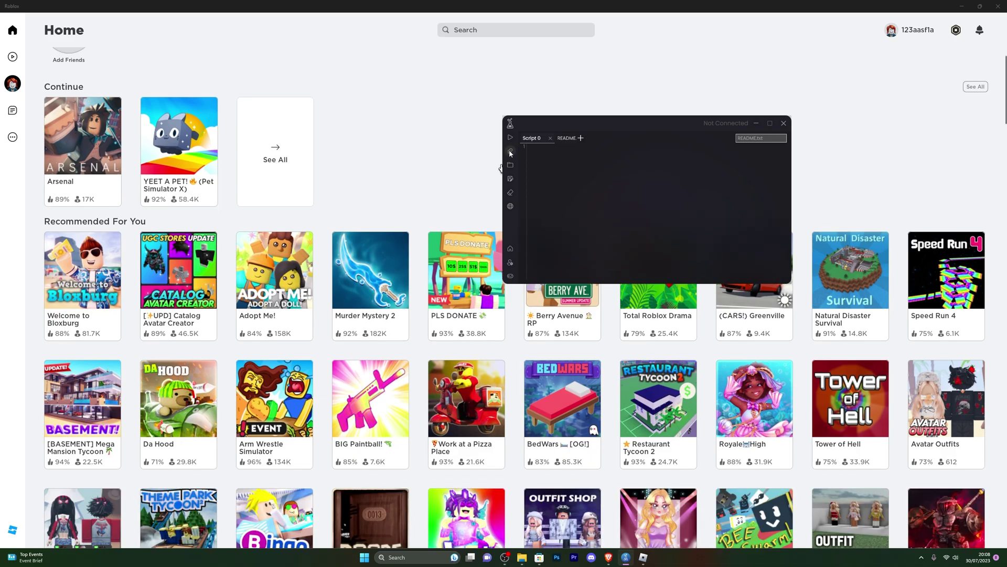
# Step: Inject the executor into Roblox, close the pop-up browser ad and open the executor's settings
pyautogui.click(510, 152)
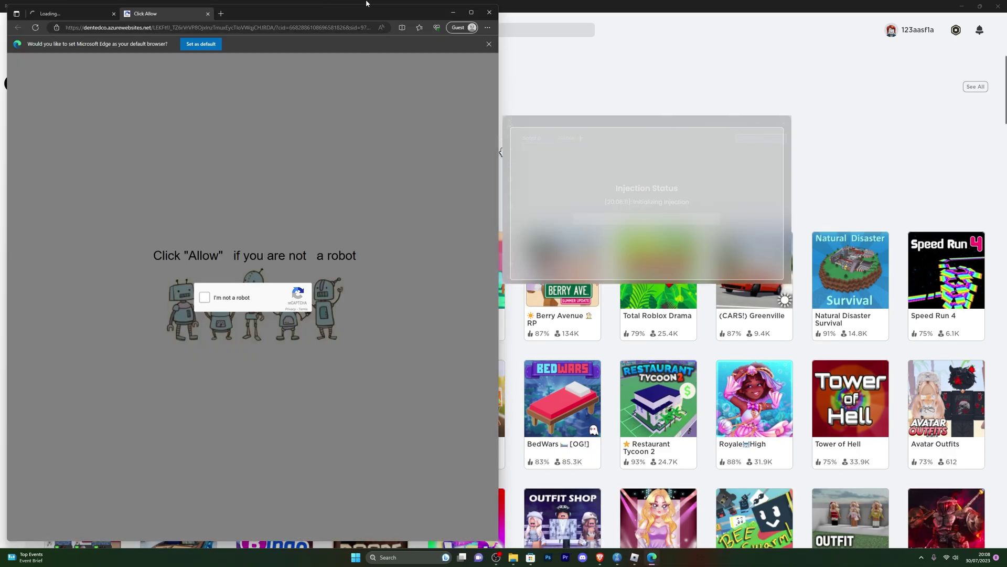
pyautogui.click(484, 13)
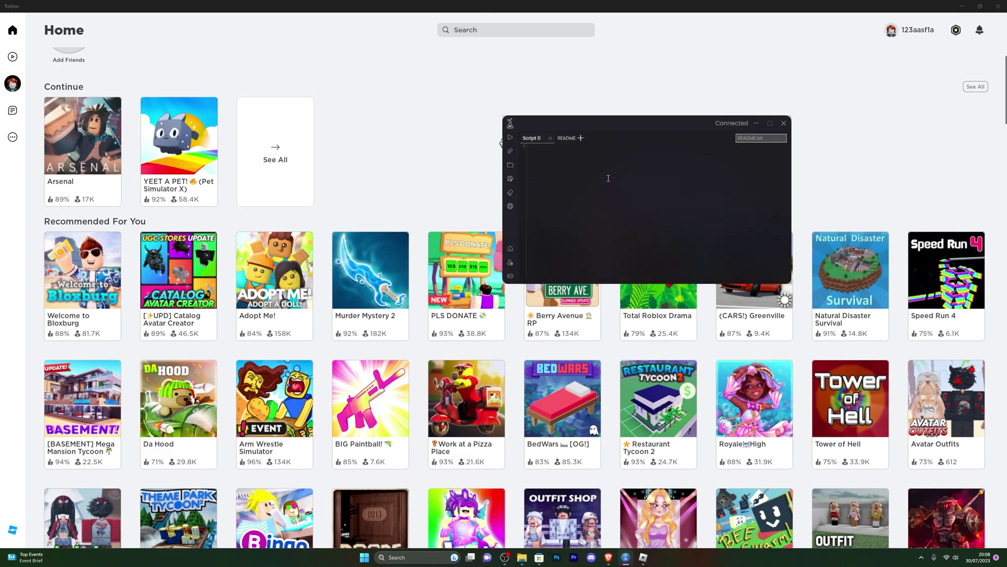
pyautogui.click(511, 277)
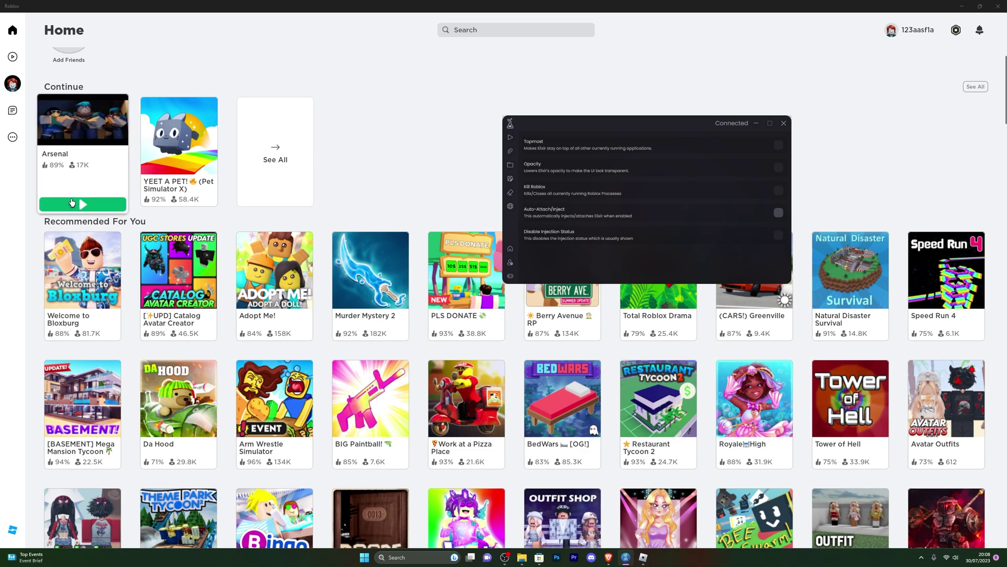
# Step: Start the Arsenal game and copy the loadstring line from the owlhub text file, closing the file
pyautogui.click(74, 204)
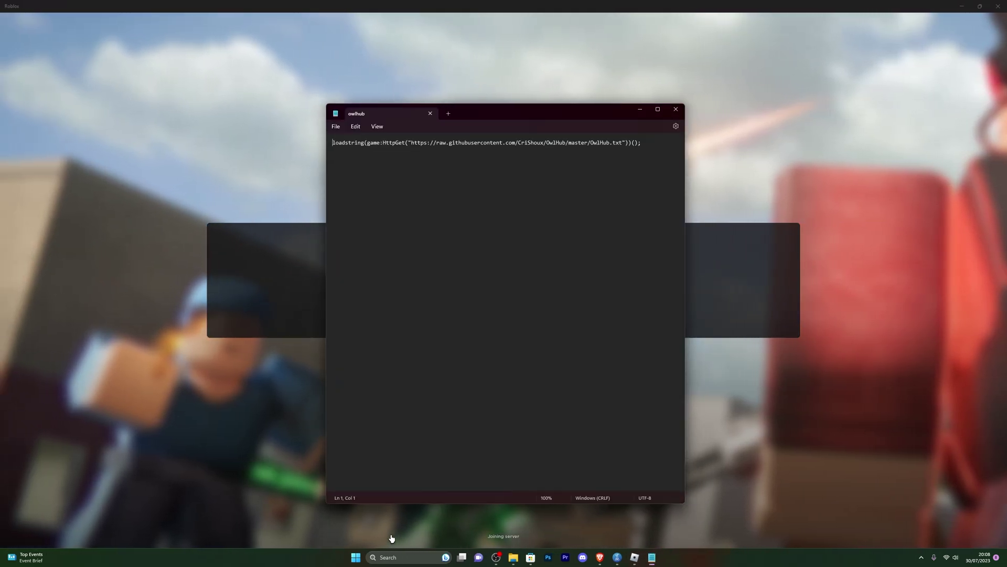
pyautogui.hotkey('ctrl', 'a')
pyautogui.click(675, 109)
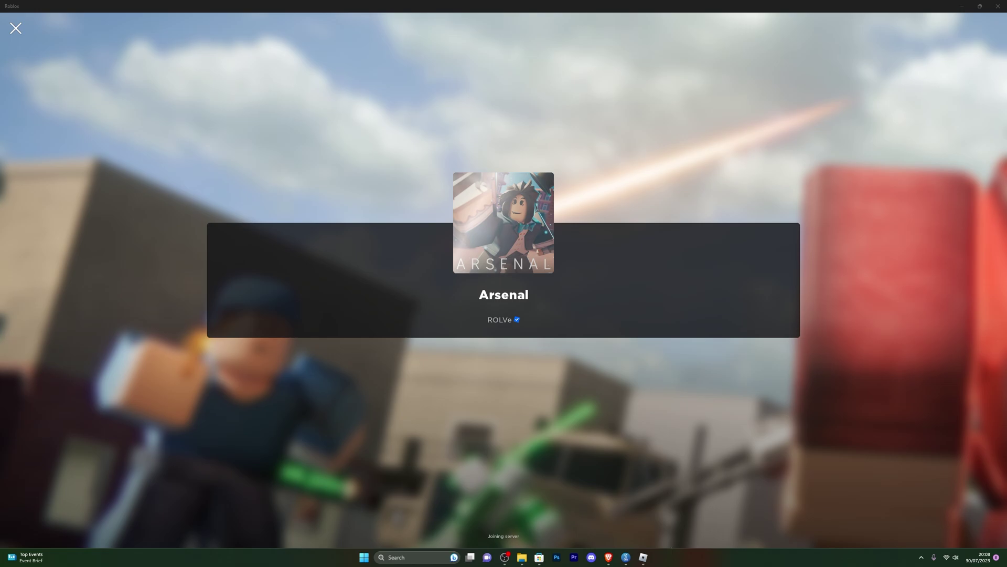
# Step: Bring back the executor, paste the OwlHub loadstring into Script 0 and select the whole script
pyautogui.click(626, 557)
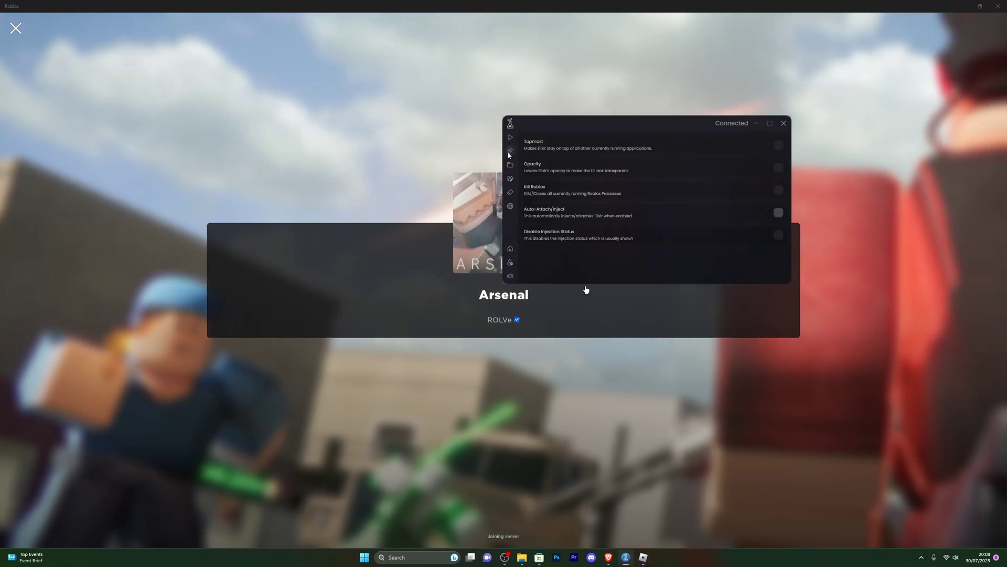
pyautogui.click(510, 249)
pyautogui.click(616, 181)
pyautogui.hotkey('ctrl', 'v')
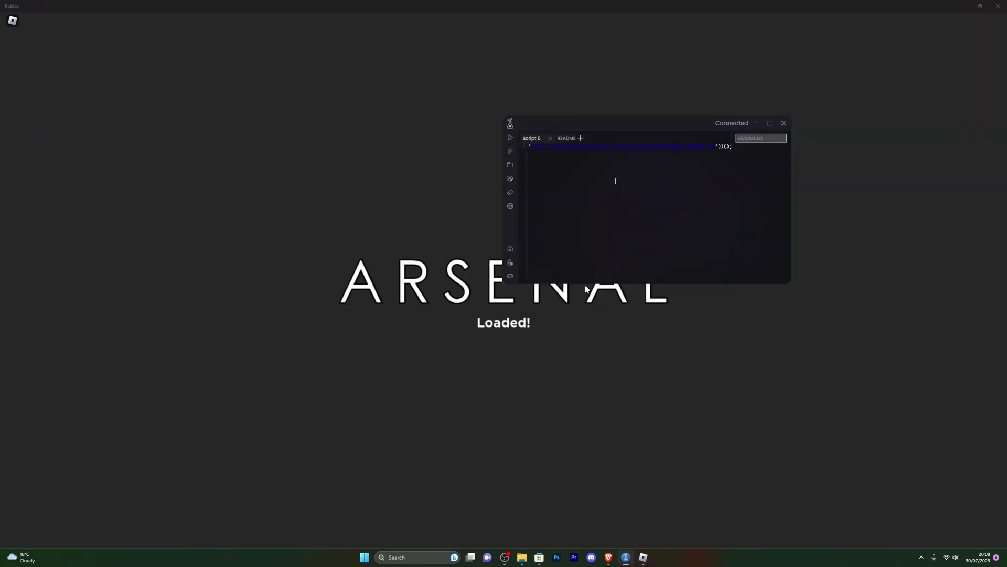
pyautogui.hotkey('ctrl', 'a')
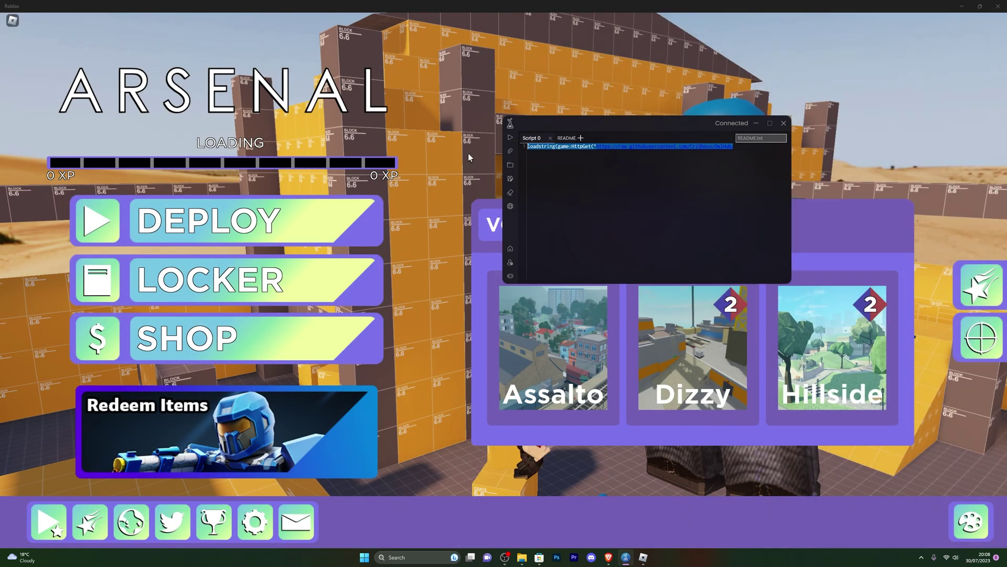
# Step: Move the executor window aside, execute the OwlHub script and choose Arsenal in its game prompt
pyautogui.moveTo(606, 122); pyautogui.dragTo(732, 137)
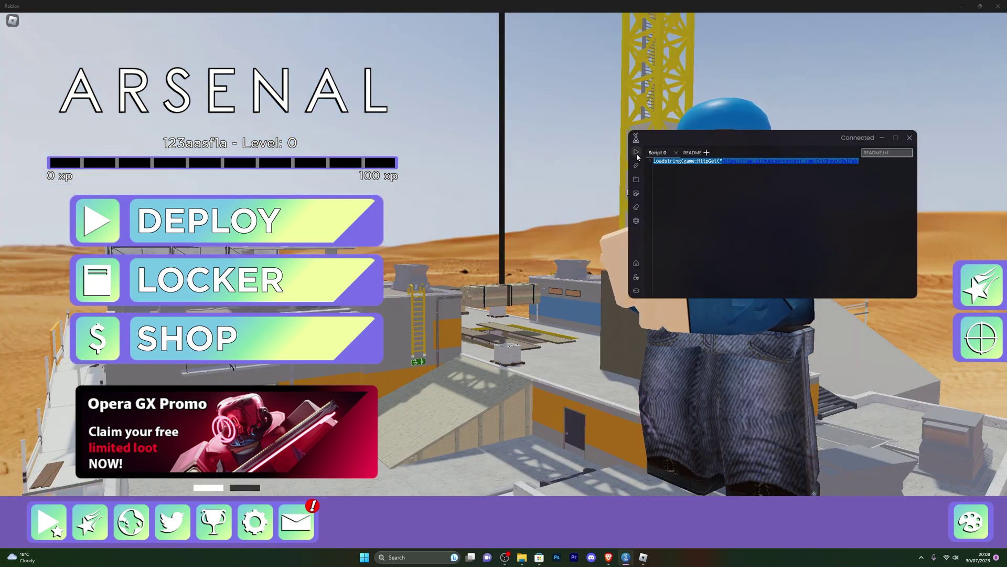
pyautogui.click(637, 157)
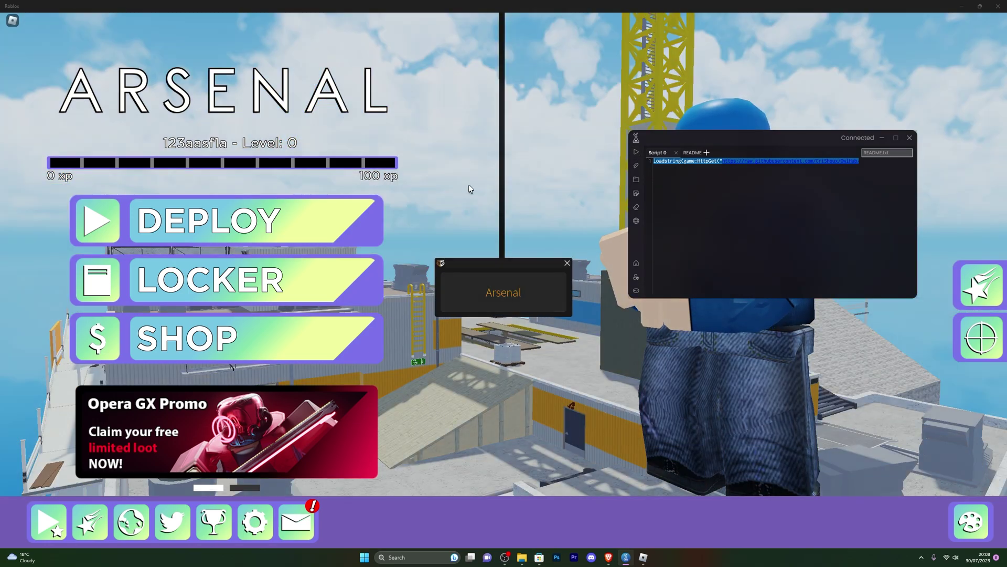
pyautogui.click(536, 300)
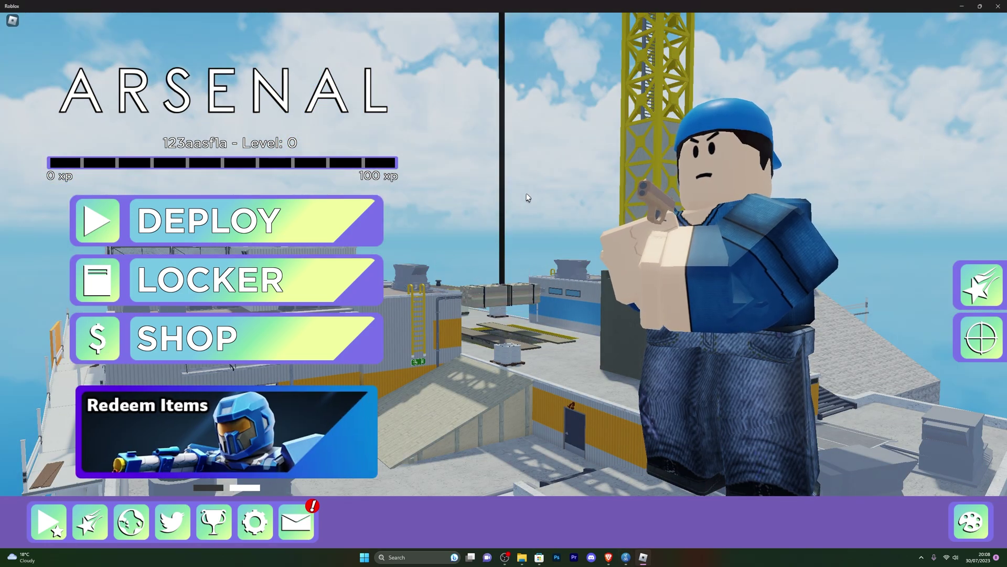